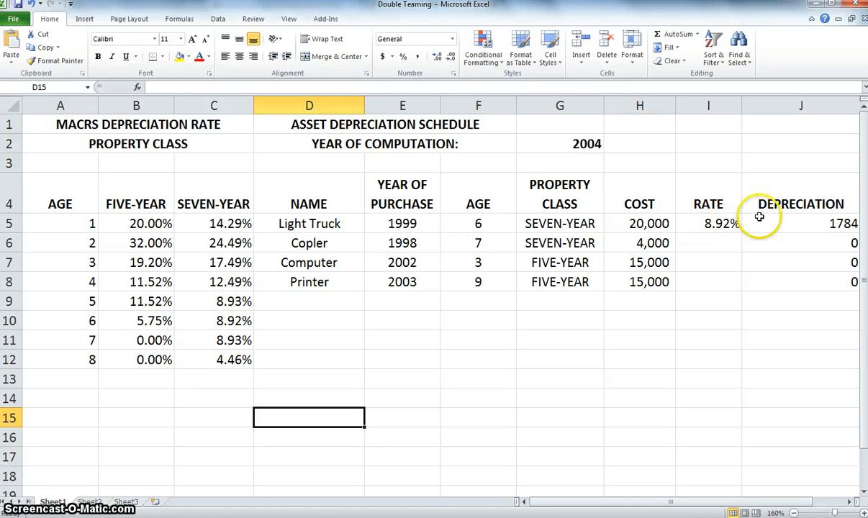
Review the Light Truck's depreciation and rate formulas, and fill the rate formula down through the Printer row.
left_click(780, 228)
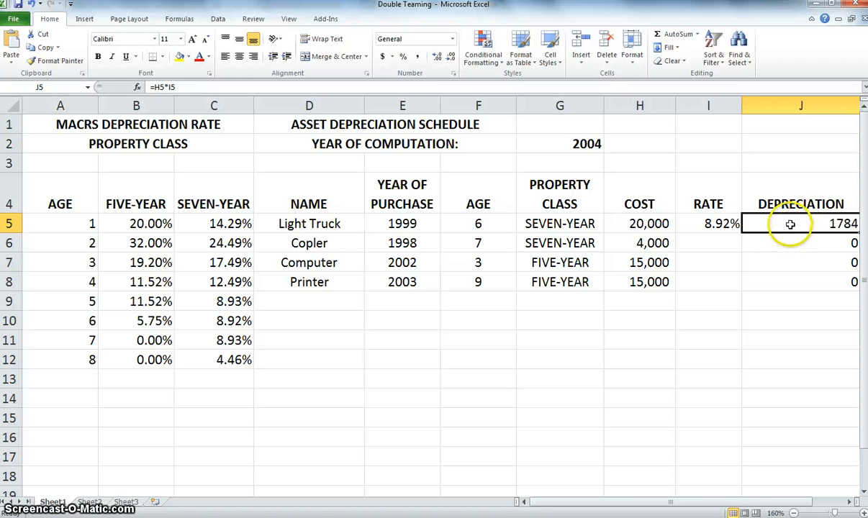
left_click(710, 224)
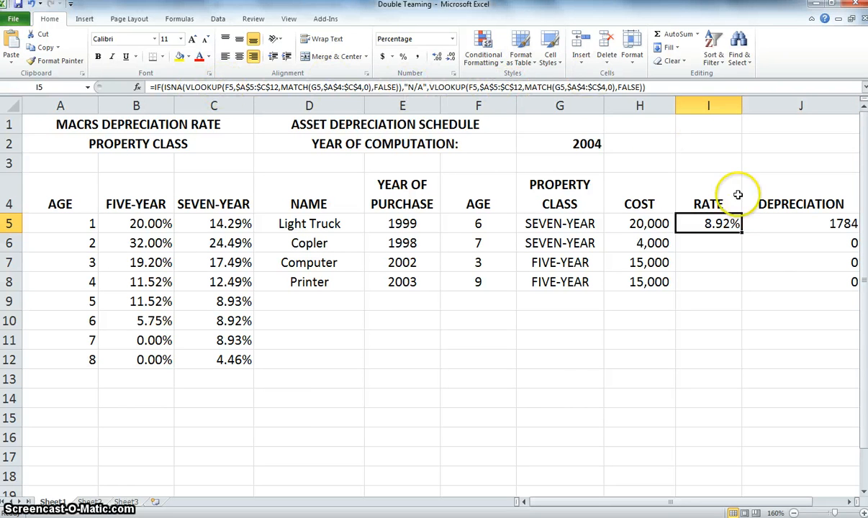
left_click_drag(741, 234, 731, 297)
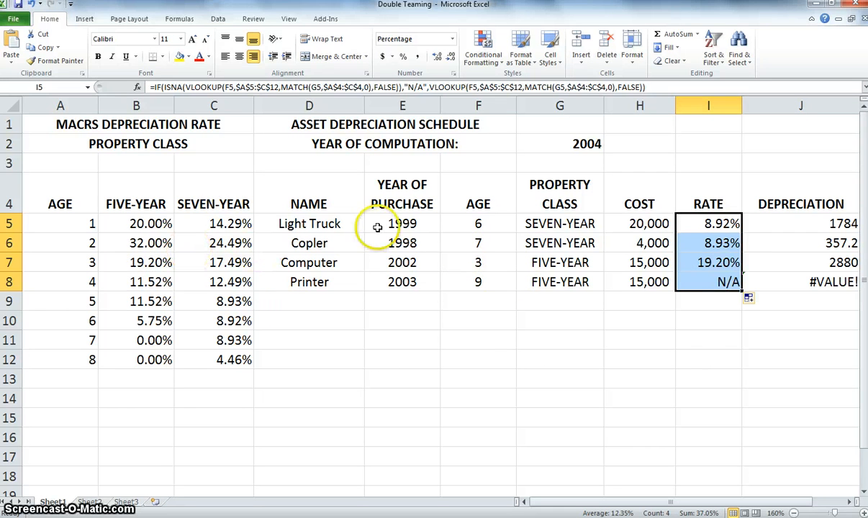
left_click(724, 285)
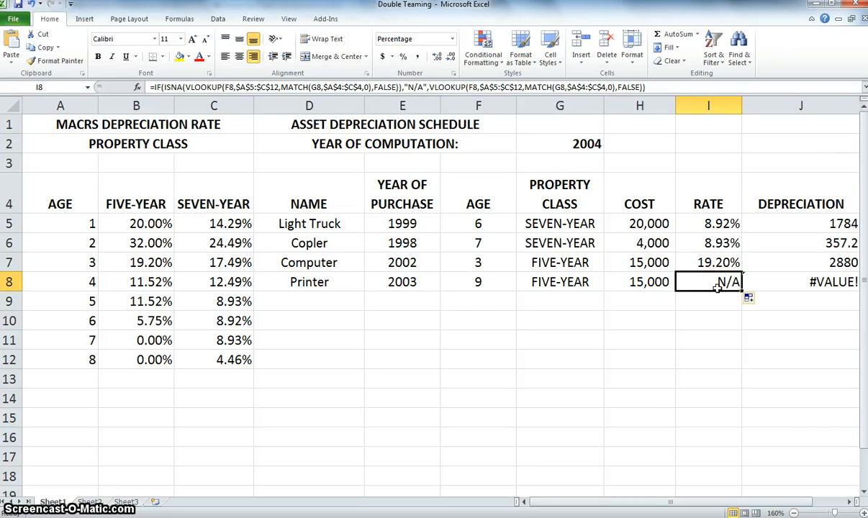
left_click(735, 286)
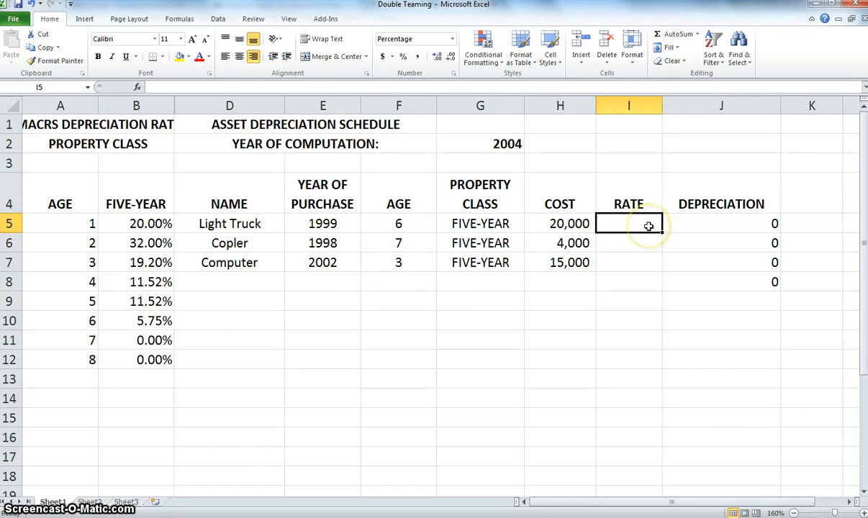
Begin a VLOOKUP formula in the Light Truck's rate cell I5, using its age in F5 as the lookup value.
type("=")
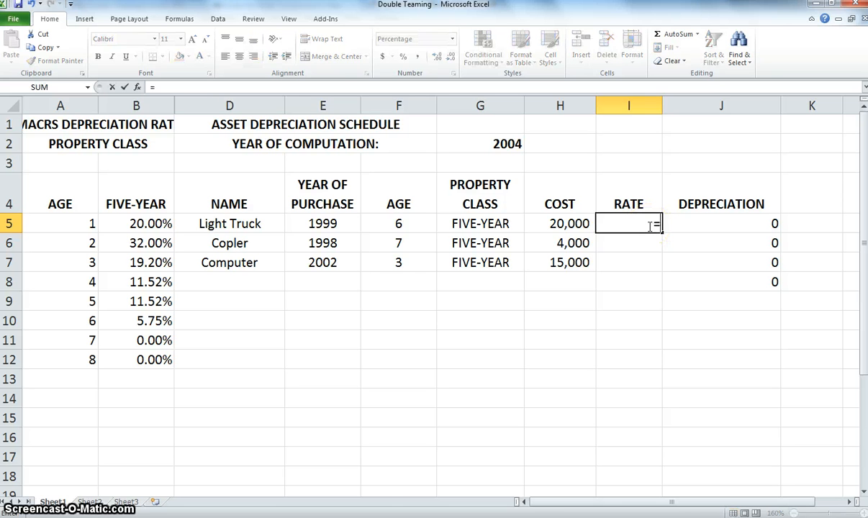
type("v")
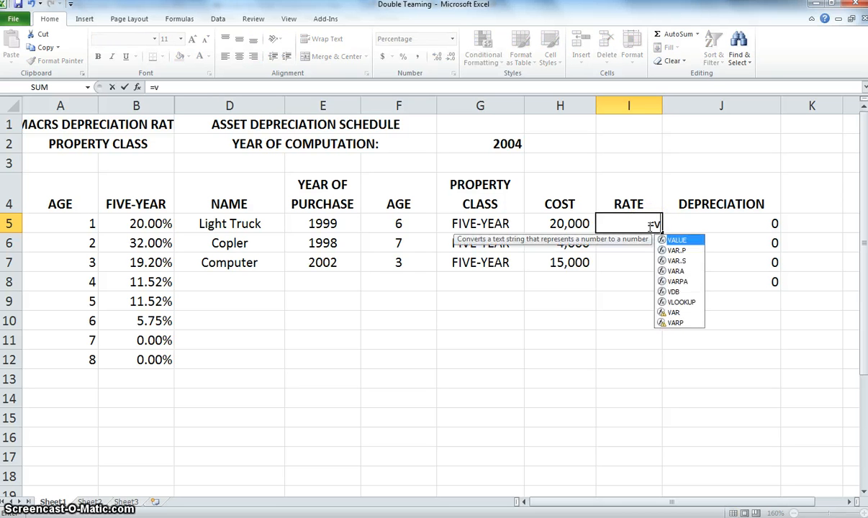
left_click(681, 303)
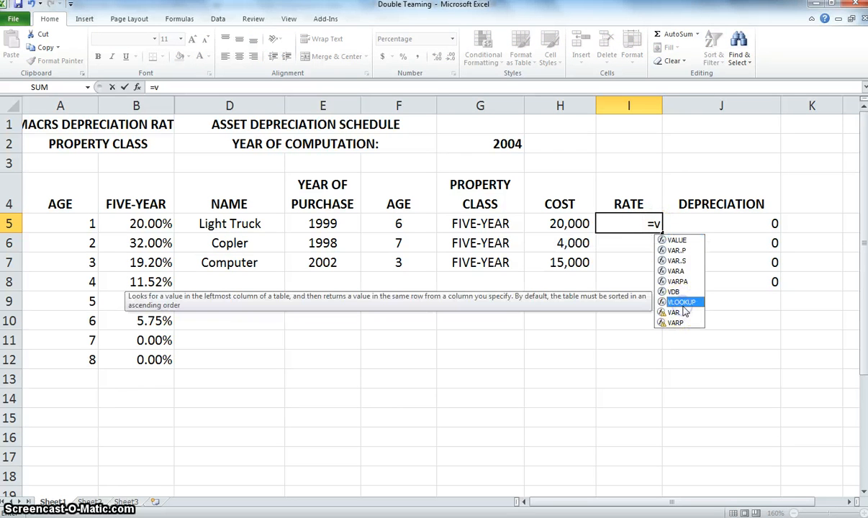
double_click(681, 304)
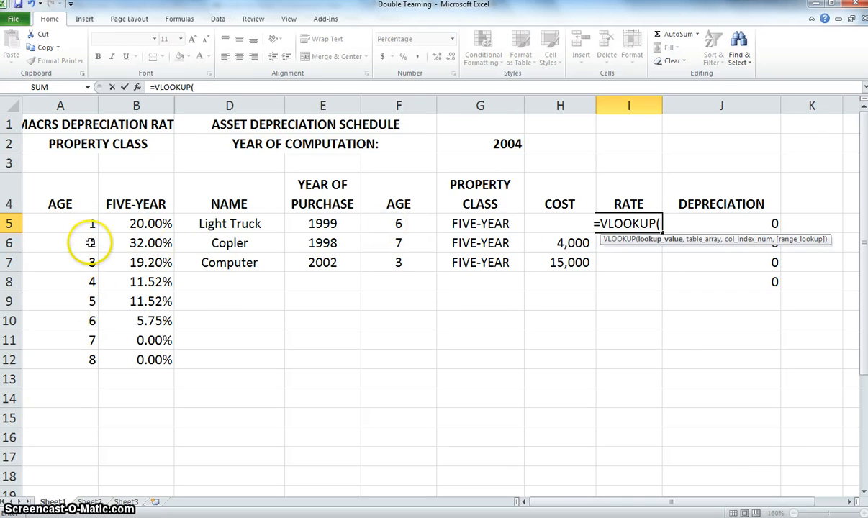
left_click(429, 229)
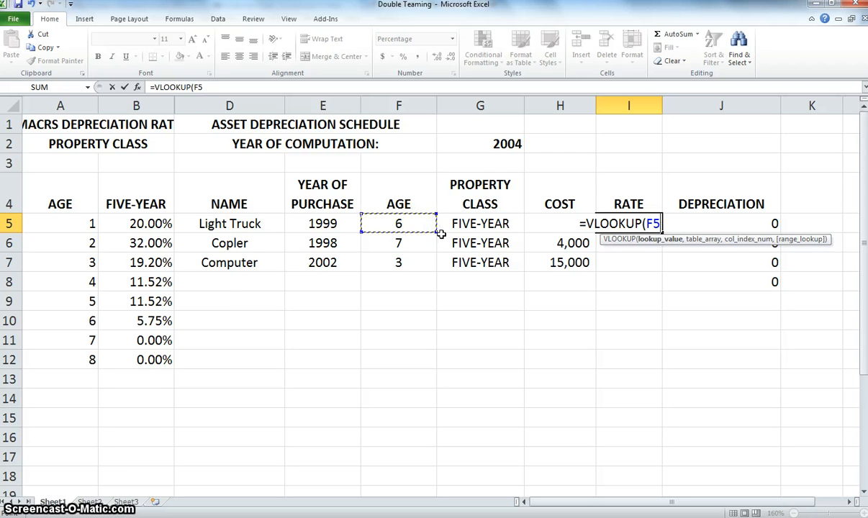
type(",")
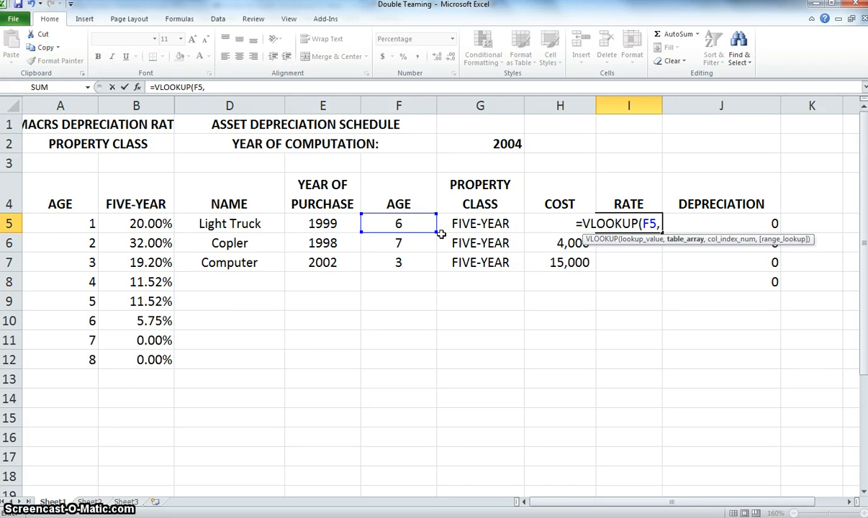
Set the VLOOKUP table array to the age and five-year rates in A5:B12, made absolute as $A$5:$B$12.
left_click(61, 225)
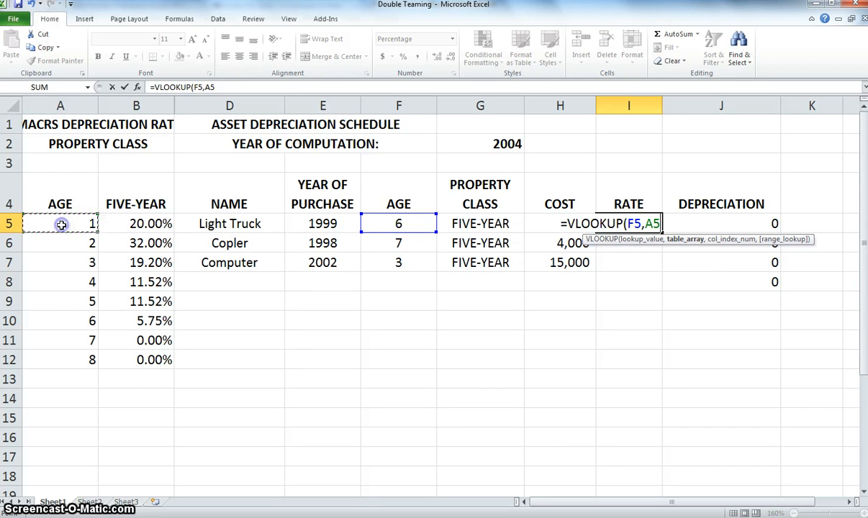
left_click(159, 367, "shift")
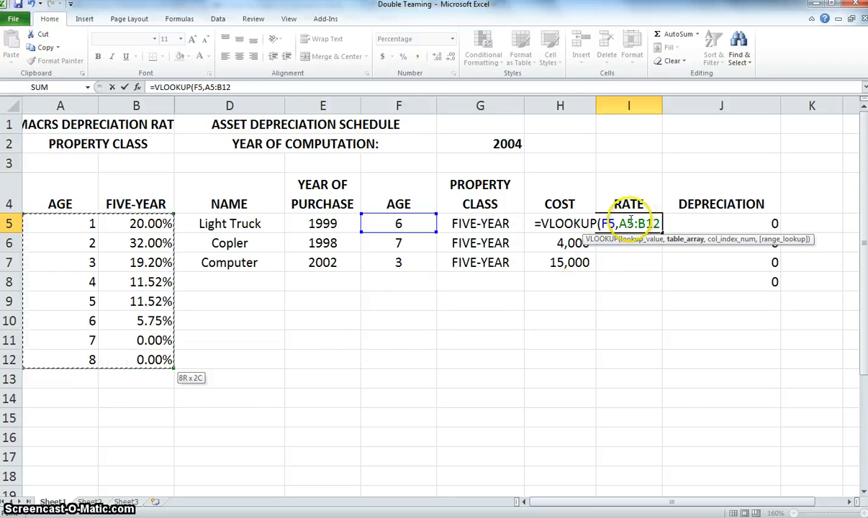
left_click(625, 223)
key("F4")
left_click(656, 224)
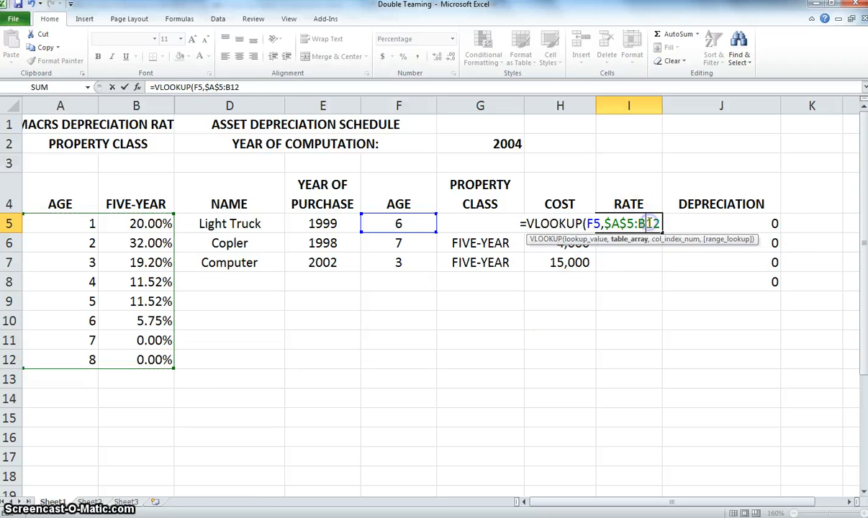
key("F4")
left_click(662, 224)
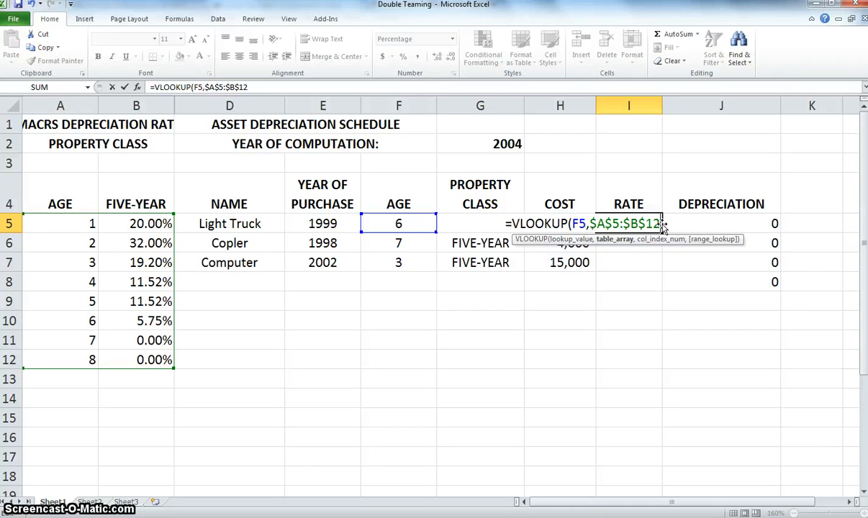
type(",")
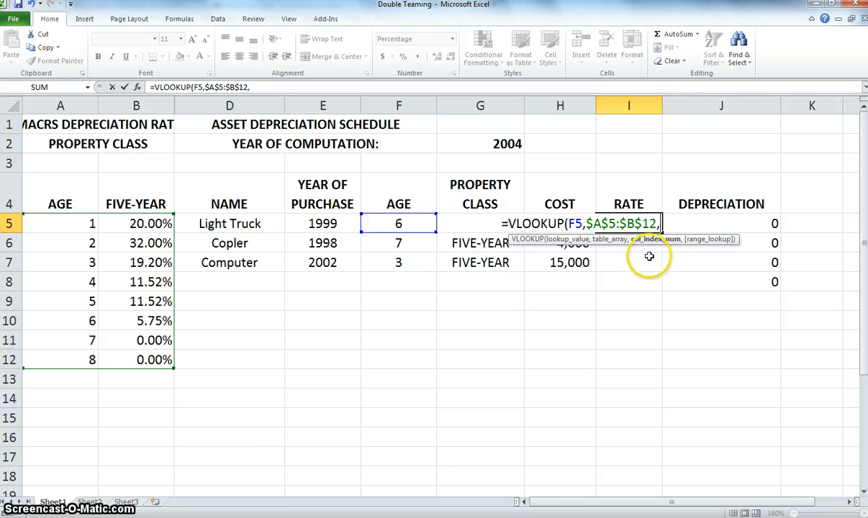
Complete the VLOOKUP formula with column index 2 and FALSE for an exact match, and enter it.
left_click(163, 224)
key("BackSpace")
key("BackSpace")
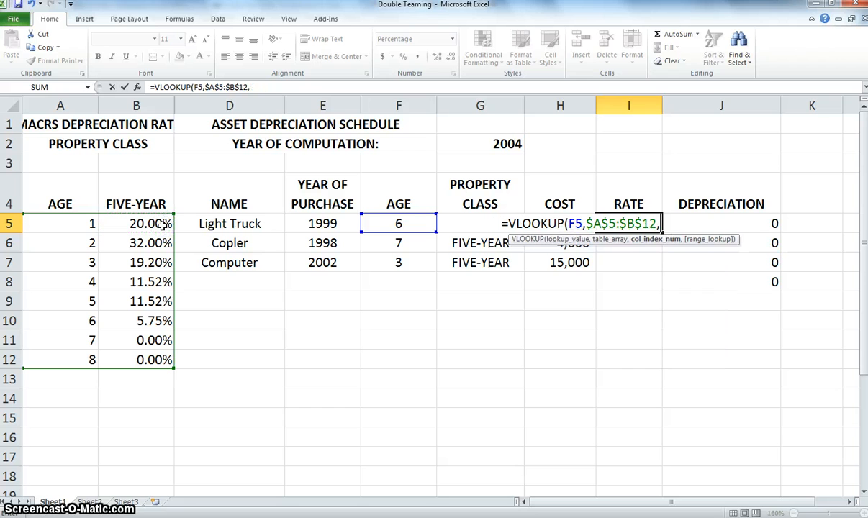
type("2")
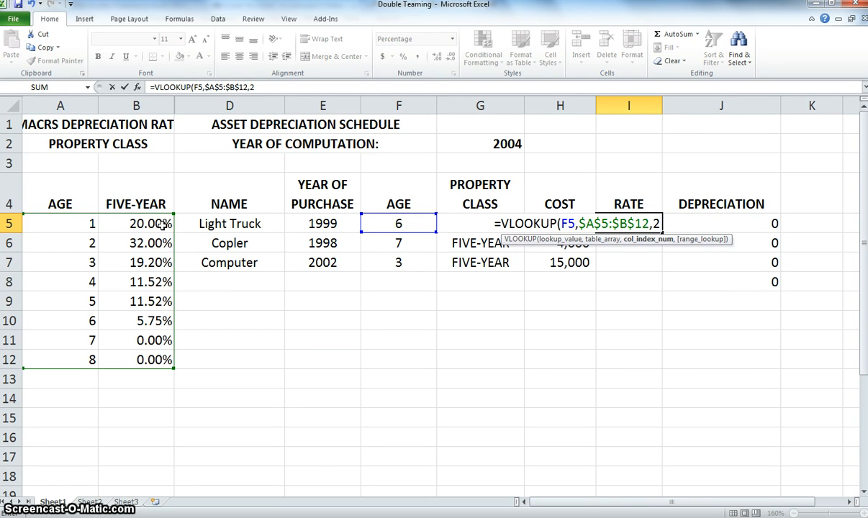
type(",")
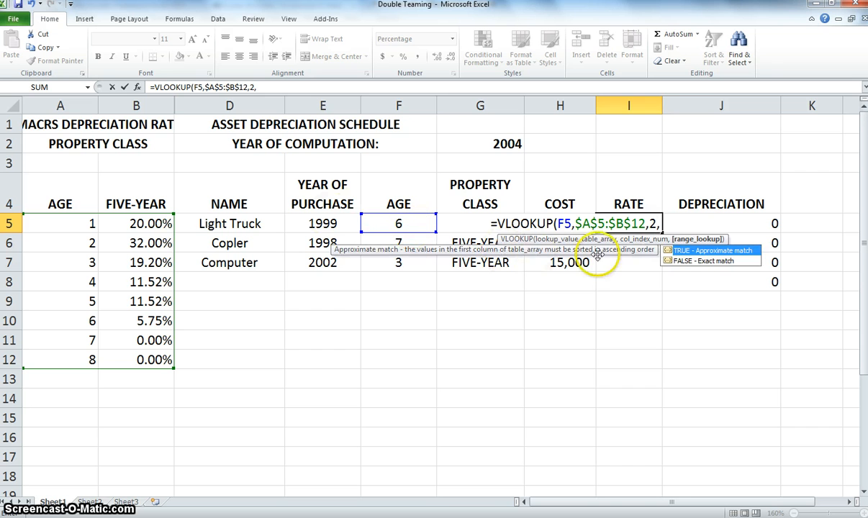
double_click(689, 262)
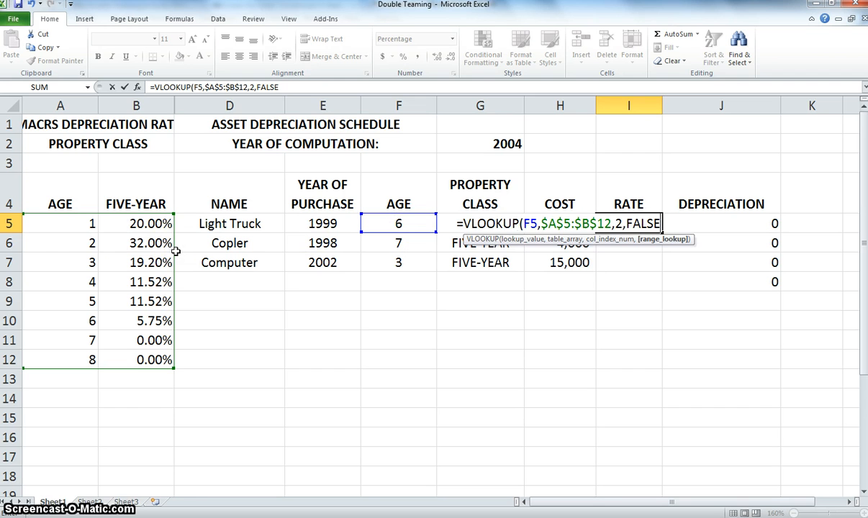
type(")")
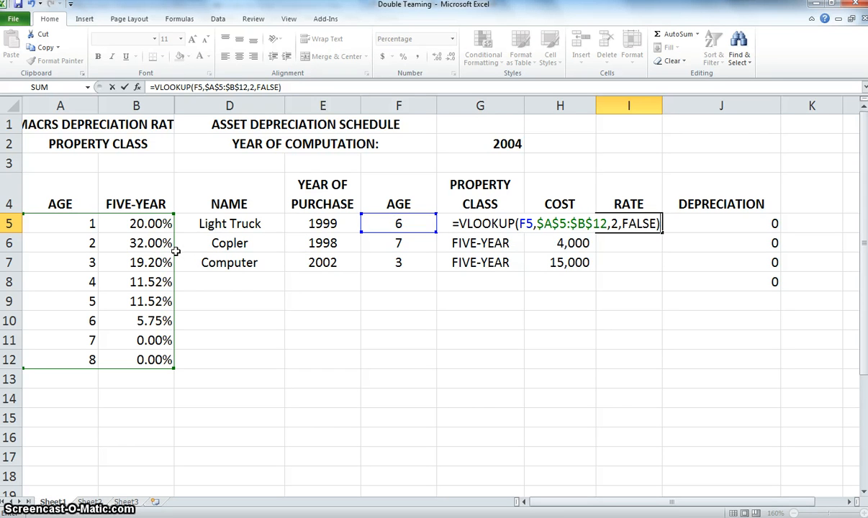
key("Return")
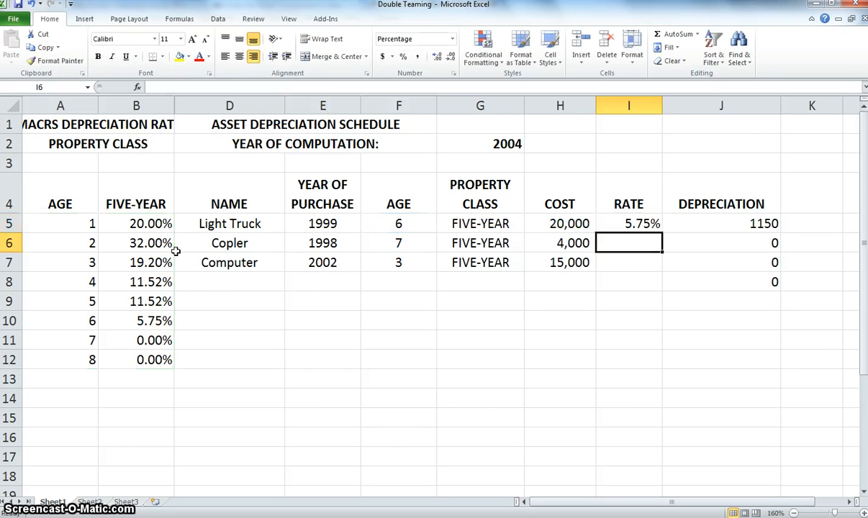
Fill the rate formula from I5 down to the Computer row, I7.
left_click(652, 224)
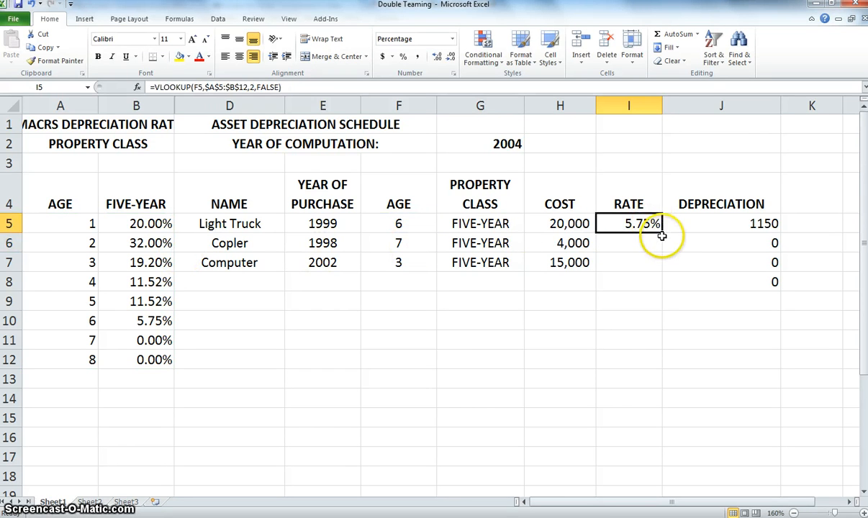
left_click_drag(660, 232, 663, 241)
left_click_drag(659, 272, 660, 273)
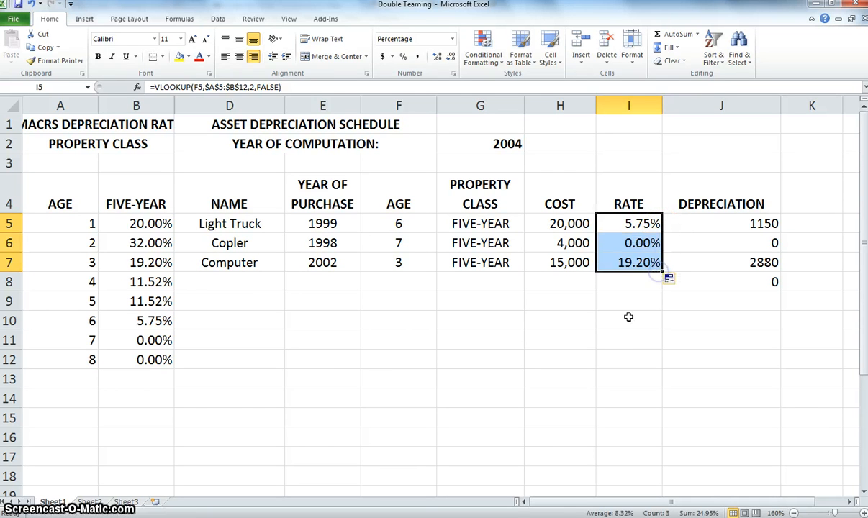
left_click(622, 324)
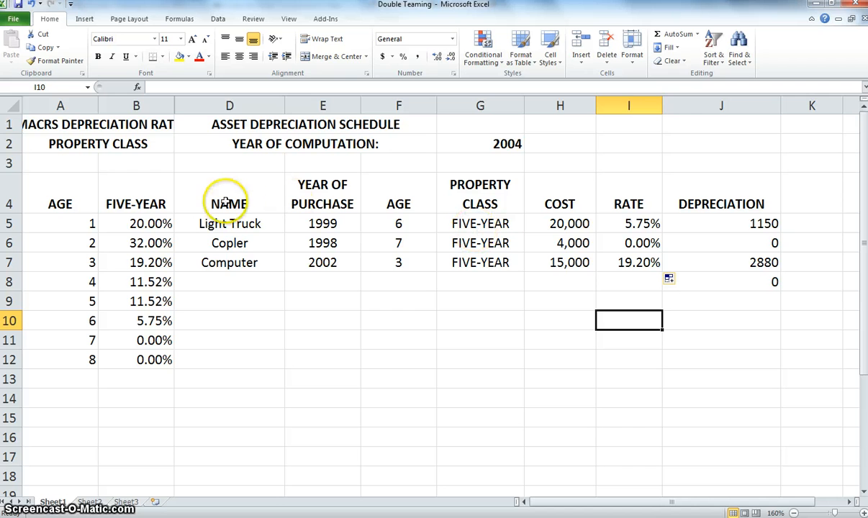
Unhide column C with the seven-year rates between columns B and D.
left_click_drag(194, 106, 171, 108)
right_click(172, 108)
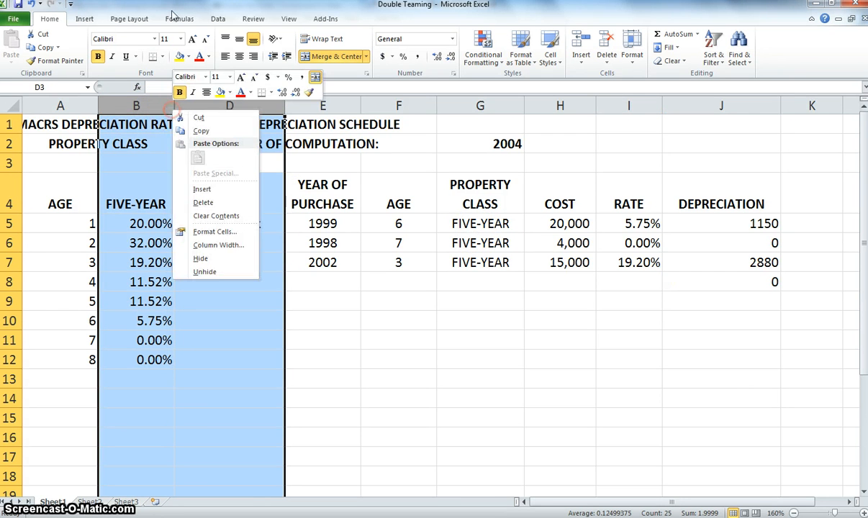
left_click(204, 270)
left_click(255, 308)
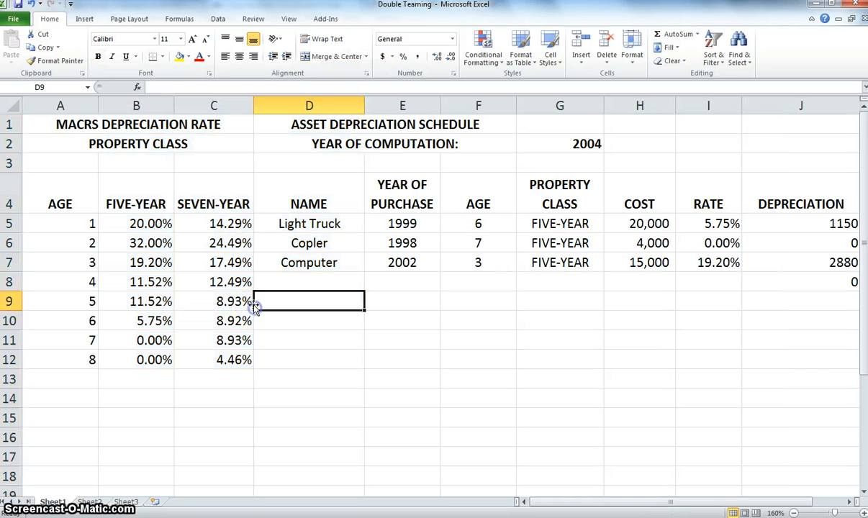
Copy the SEVEN-YEAR heading from C4 as values only into the Light Truck's property class G5, and fill it down to G6.
left_click(560, 225)
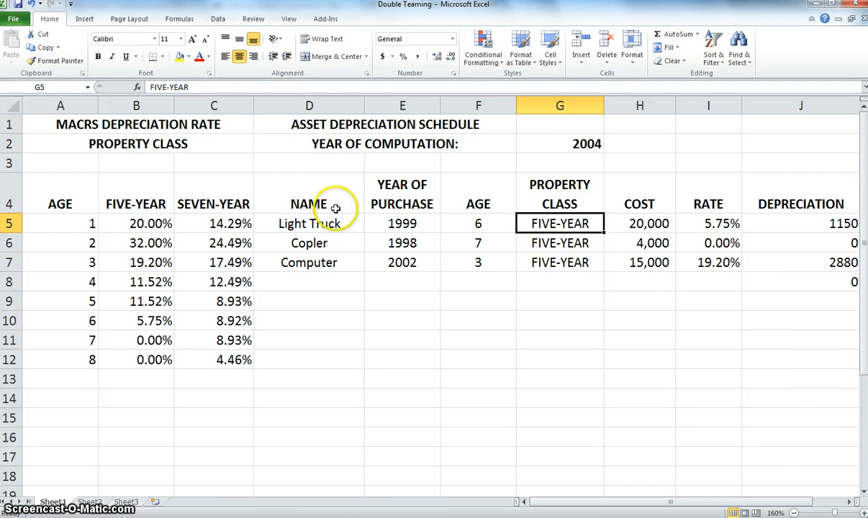
left_click(232, 205)
right_click(233, 205)
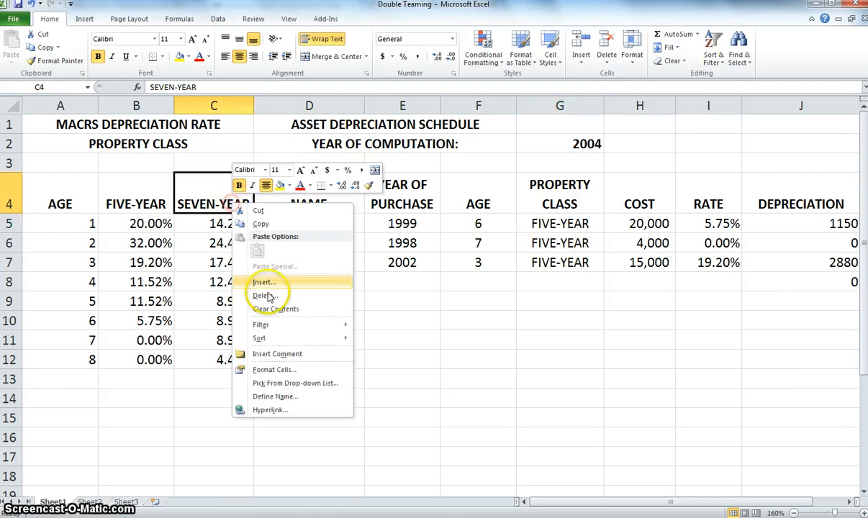
left_click(271, 224)
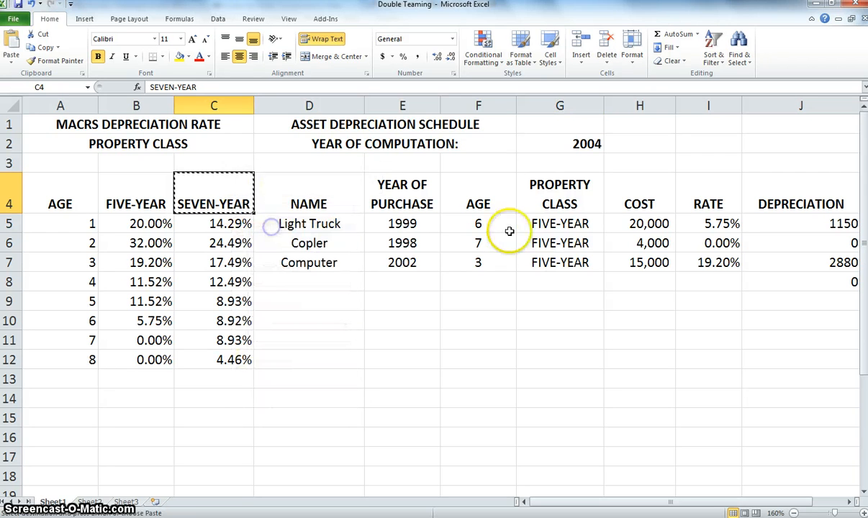
left_click(561, 225)
right_click(561, 225)
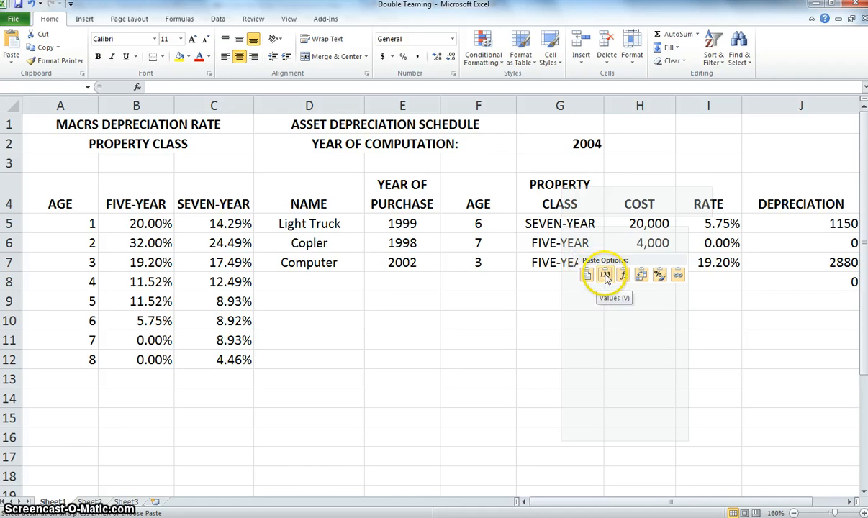
left_click(605, 276)
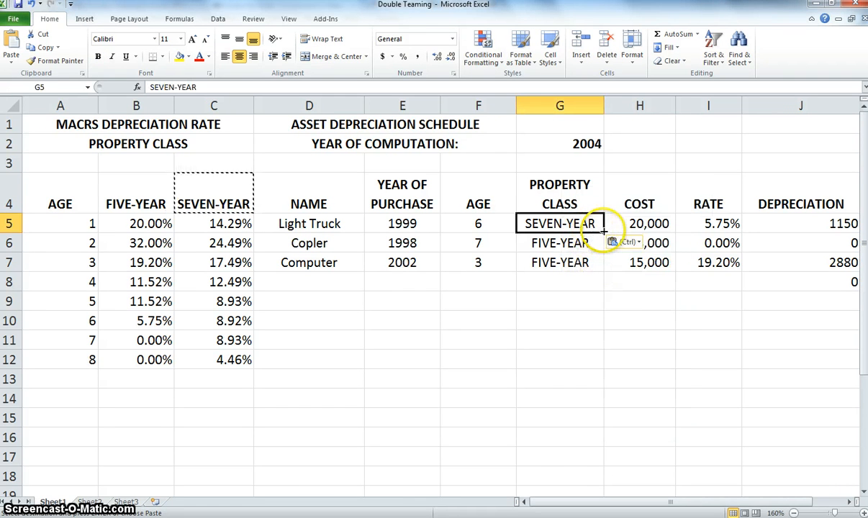
left_click_drag(605, 233, 605, 248)
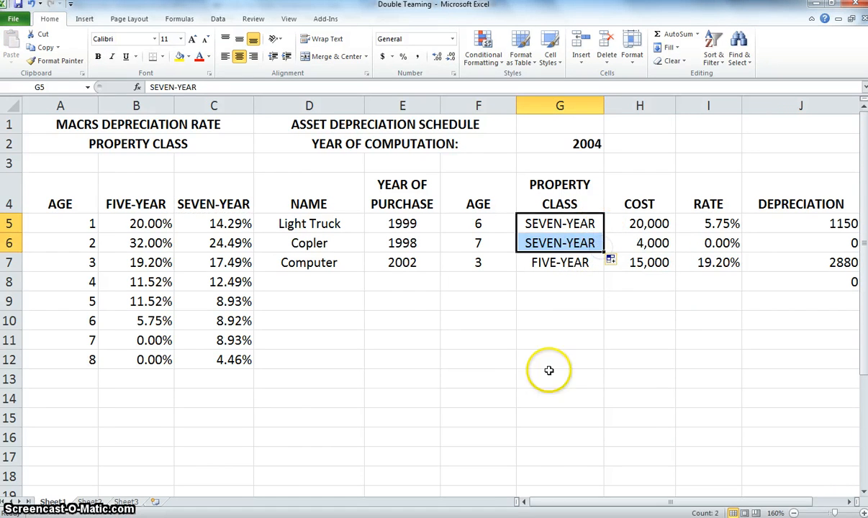
left_click(549, 370)
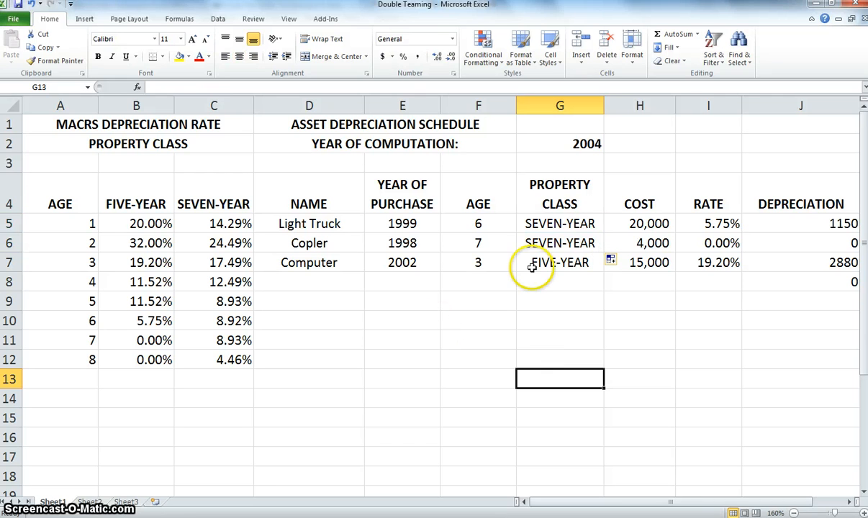
left_click(566, 224)
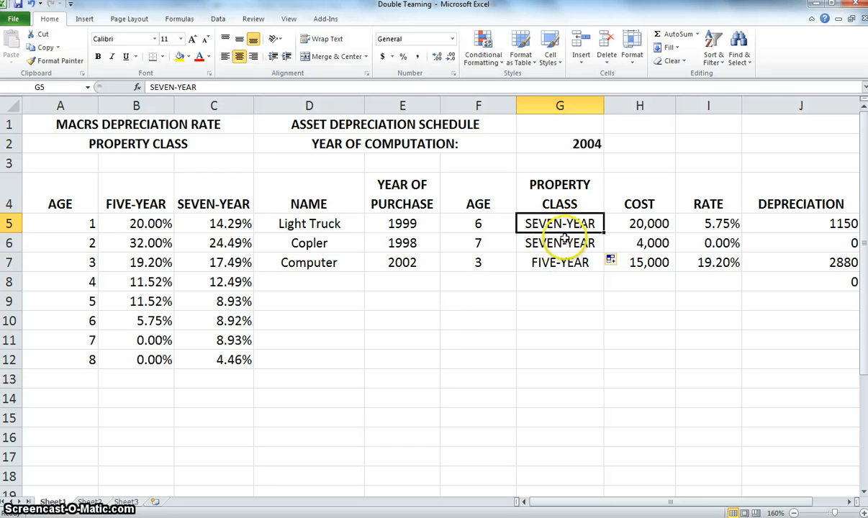
Edit the Light Truck's rate formula in I5 so the VLOOKUP table range becomes $A$5:$C$12, including the seven-year rates.
left_click(563, 244)
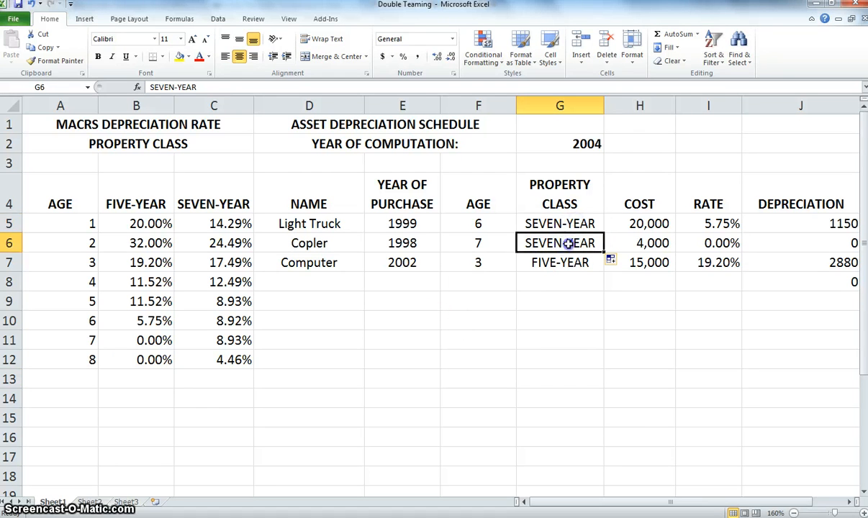
left_click(713, 225)
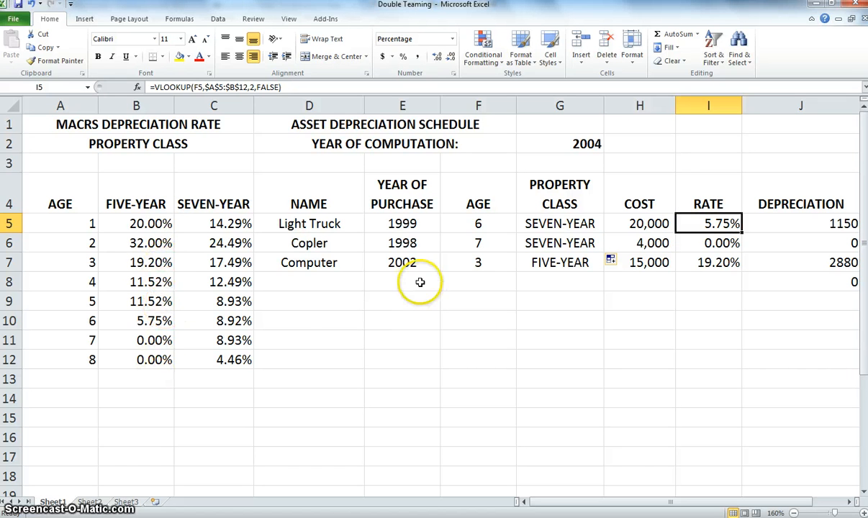
double_click(705, 225)
left_click(695, 225)
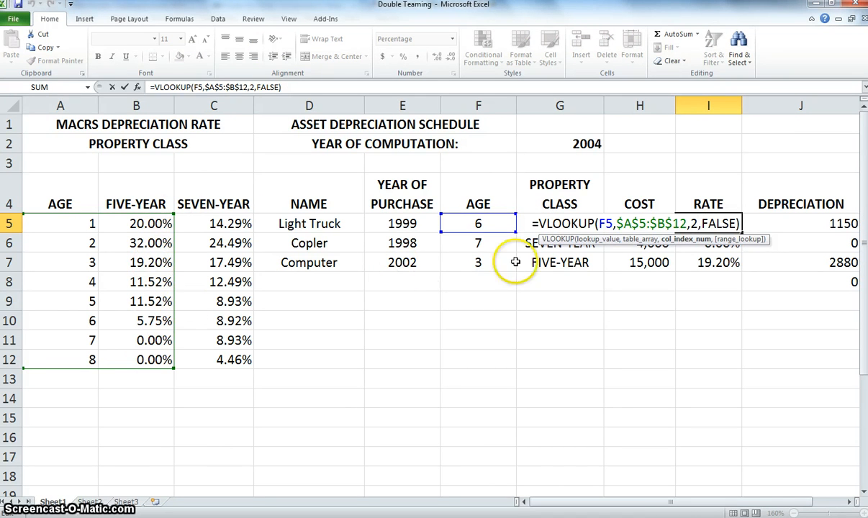
left_click(681, 224)
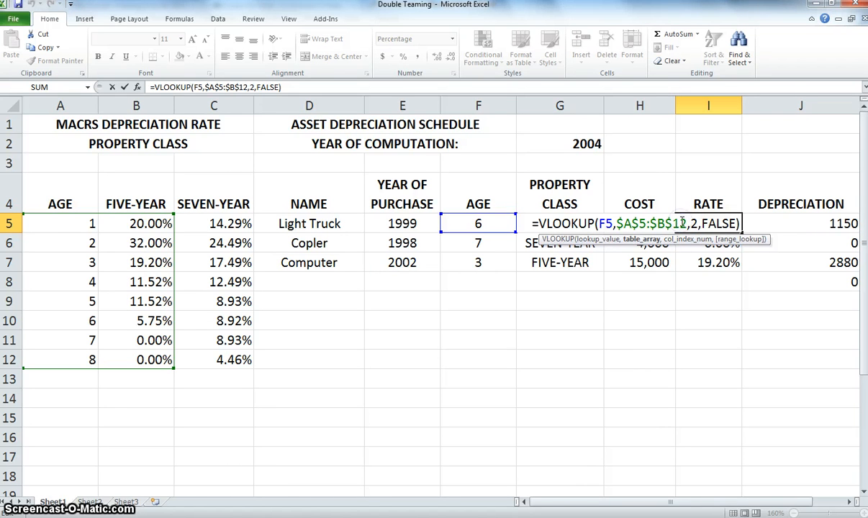
left_click(660, 224)
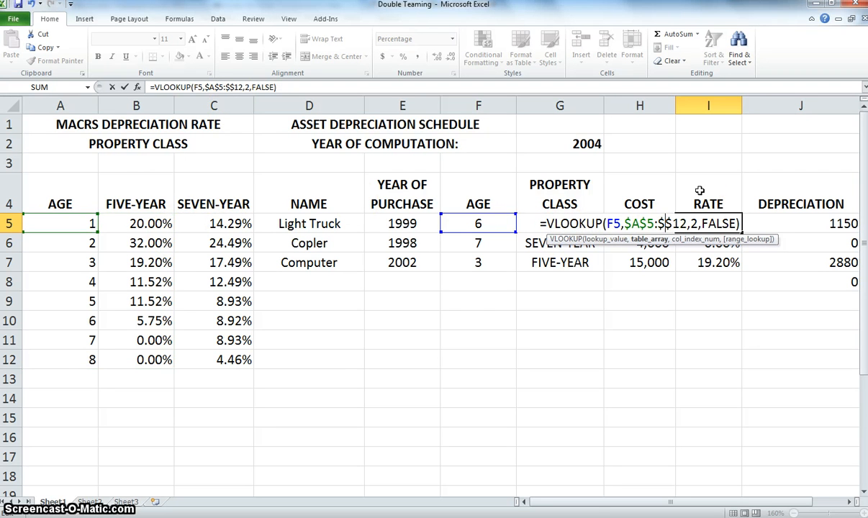
key("BackSpace")
type("C")
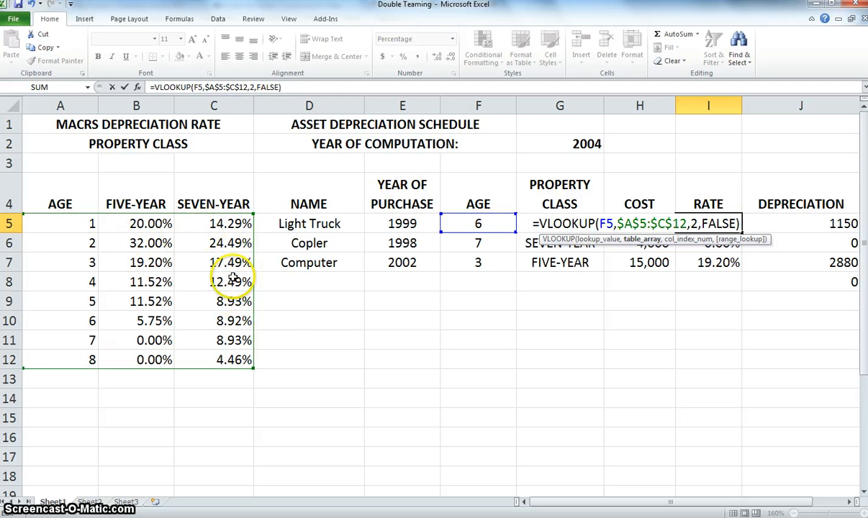
Replace the VLOOKUP column index 2 with a nested MATCH function that uses the property class in G5 as its lookup value.
left_click(698, 224)
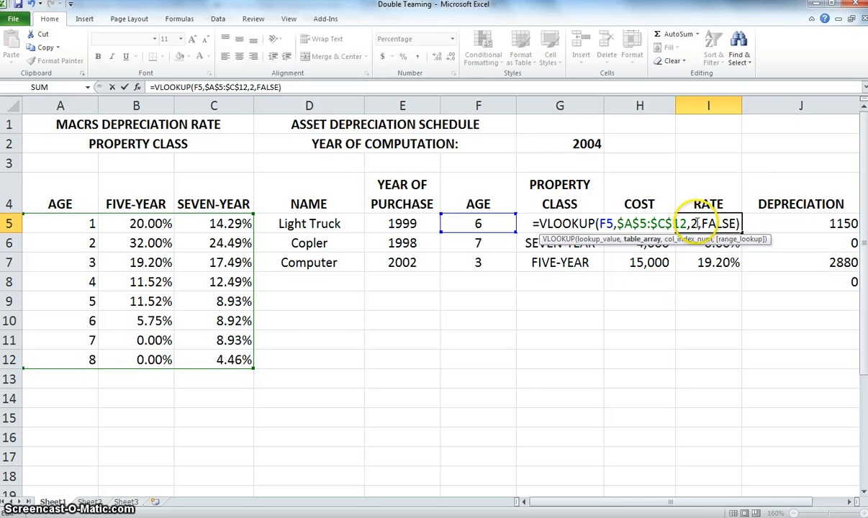
left_click(695, 224)
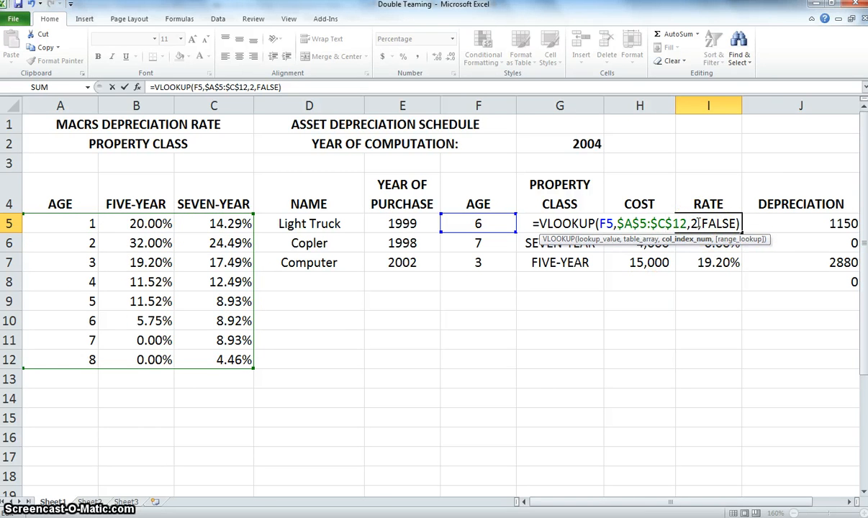
key("BackSpace")
type("Mat")
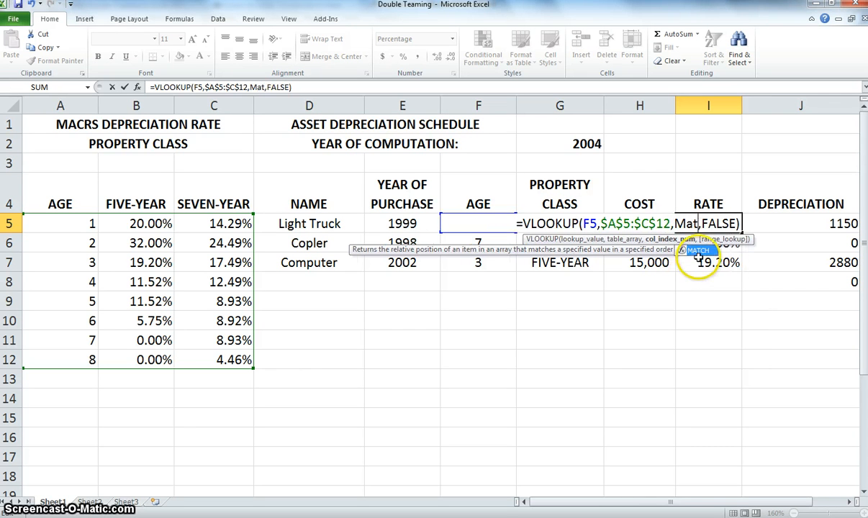
double_click(700, 250)
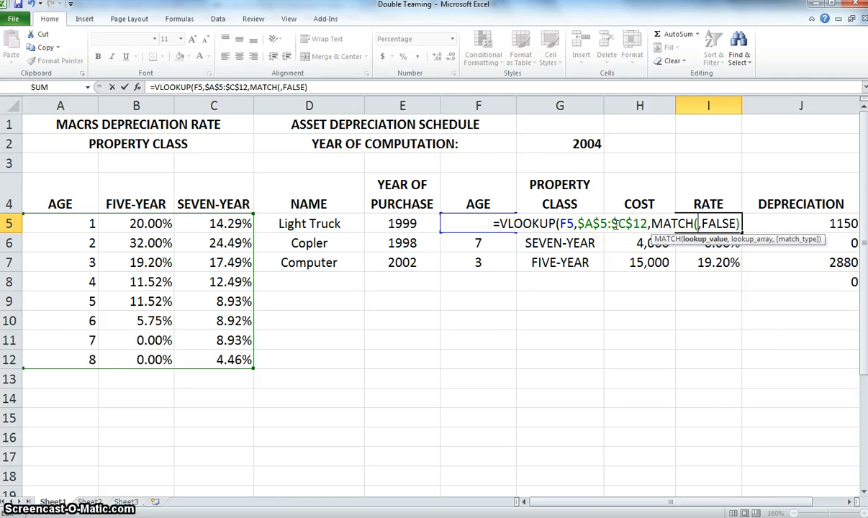
type("G")
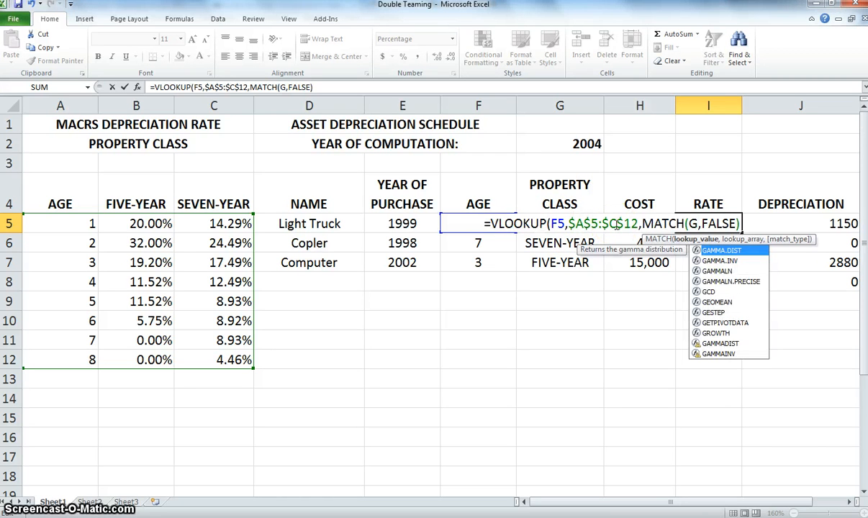
type("5")
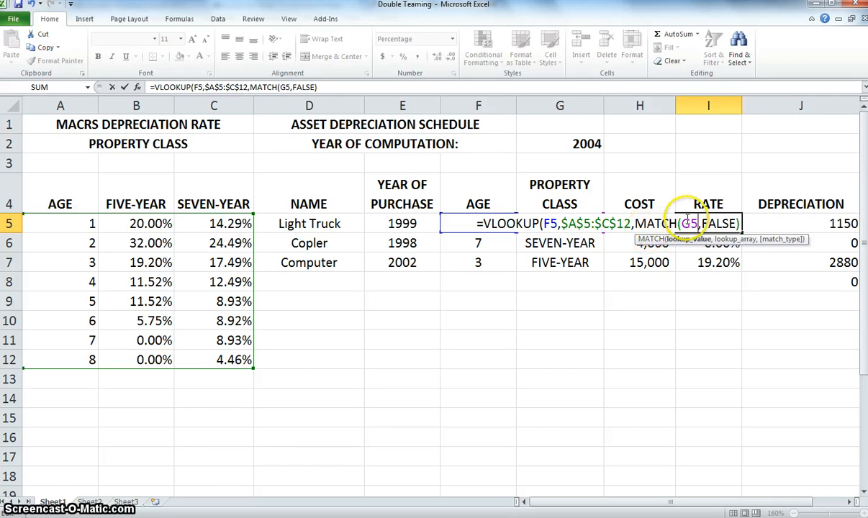
Set the MATCH lookup array to the table headings A4:C4 and make it the absolute range $A$4:$C$4.
left_click(704, 224)
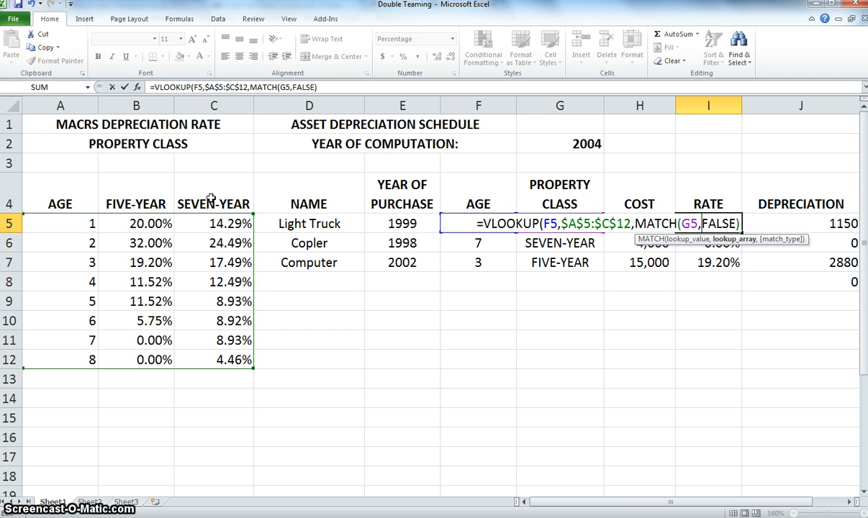
left_click_drag(86, 201, 239, 196)
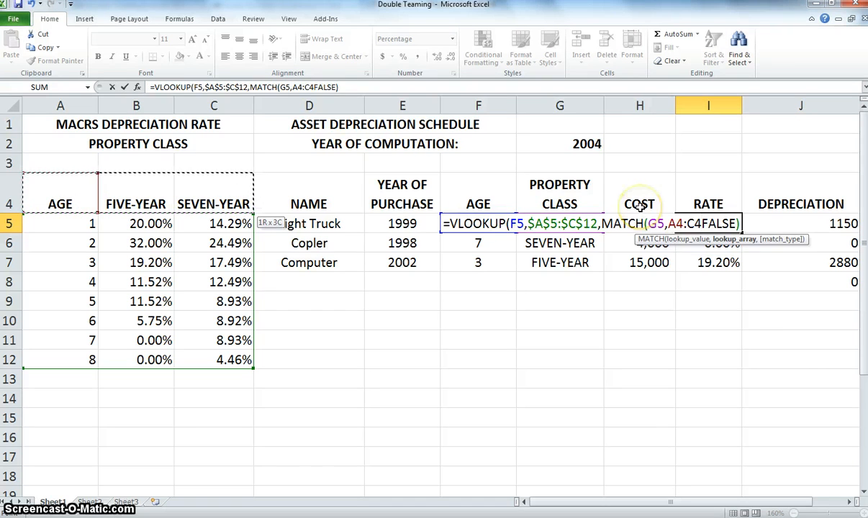
type(",")
double_click(674, 224)
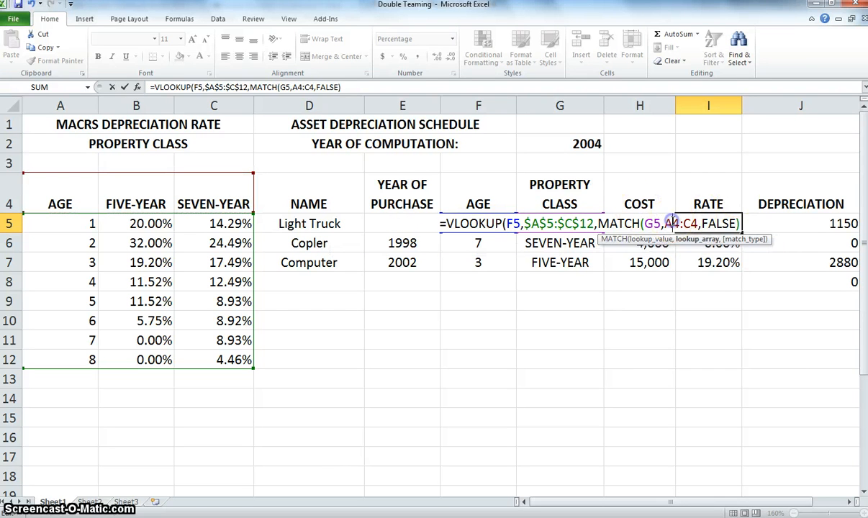
key("F4")
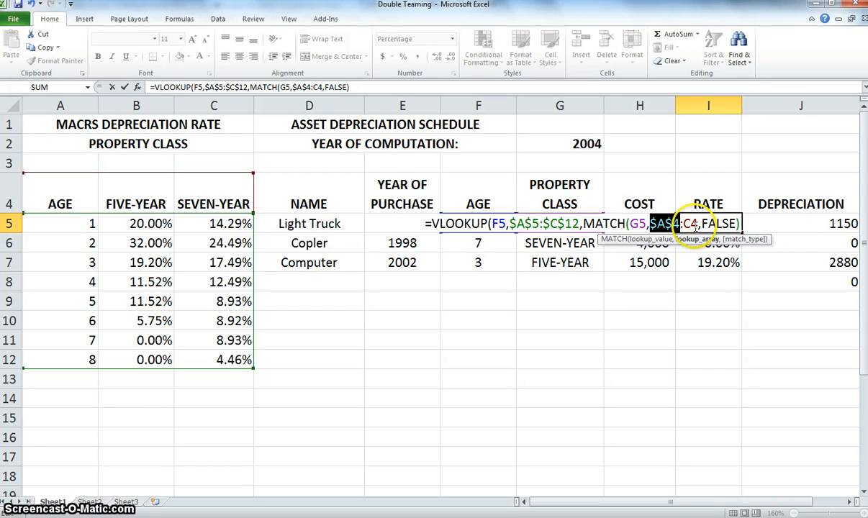
double_click(691, 224)
key("F4")
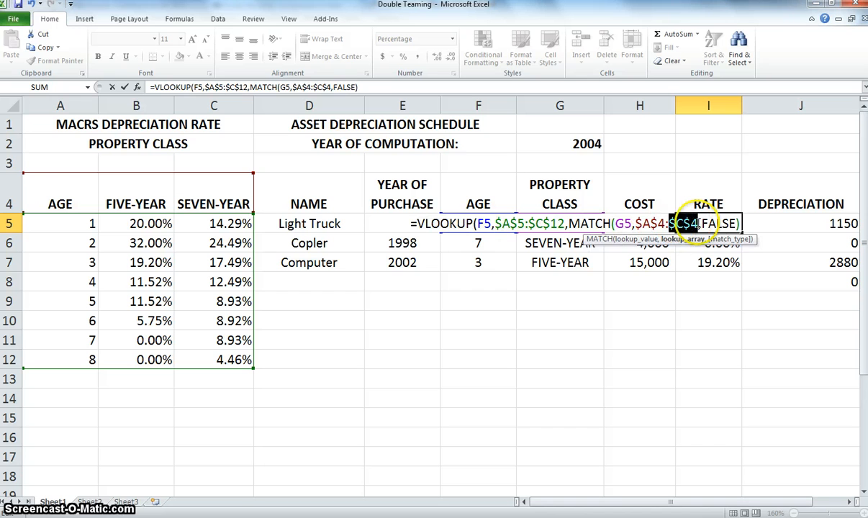
Finish MATCH with exact match type 0 and enter the formula in I5, filling it down to the Computer row, I7.
key("Right")
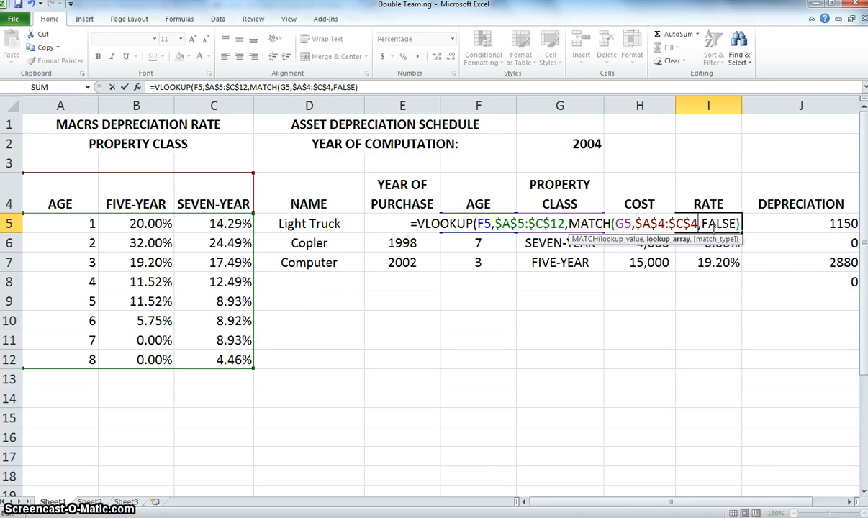
type(",")
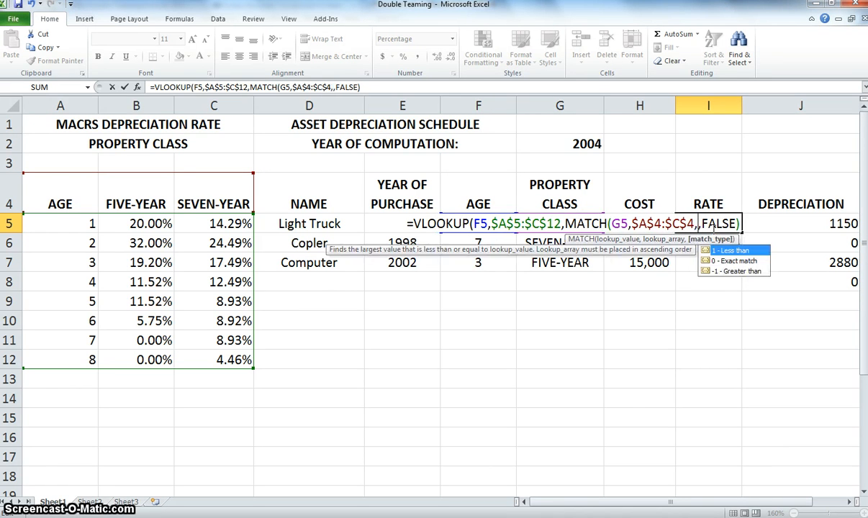
double_click(733, 262)
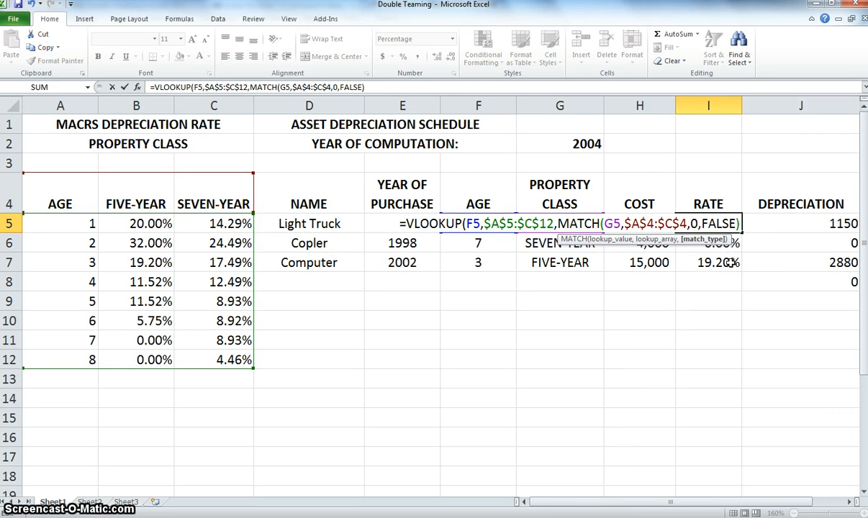
type(")")
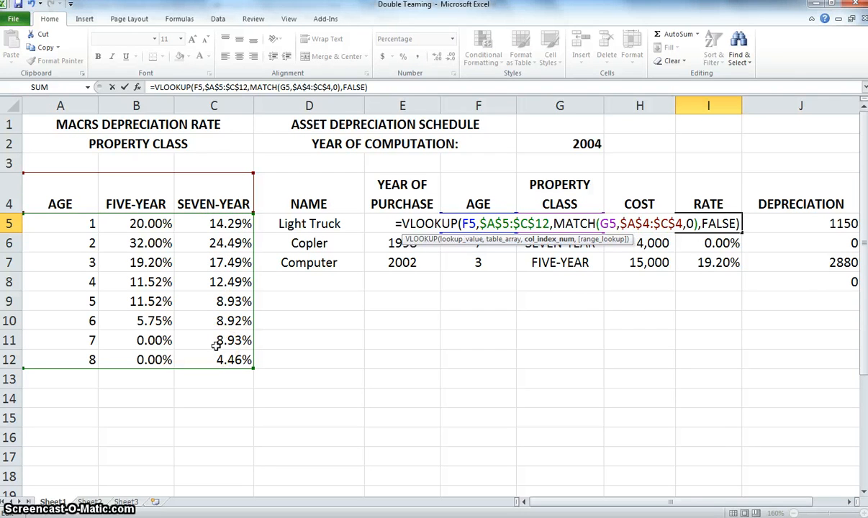
key("Return")
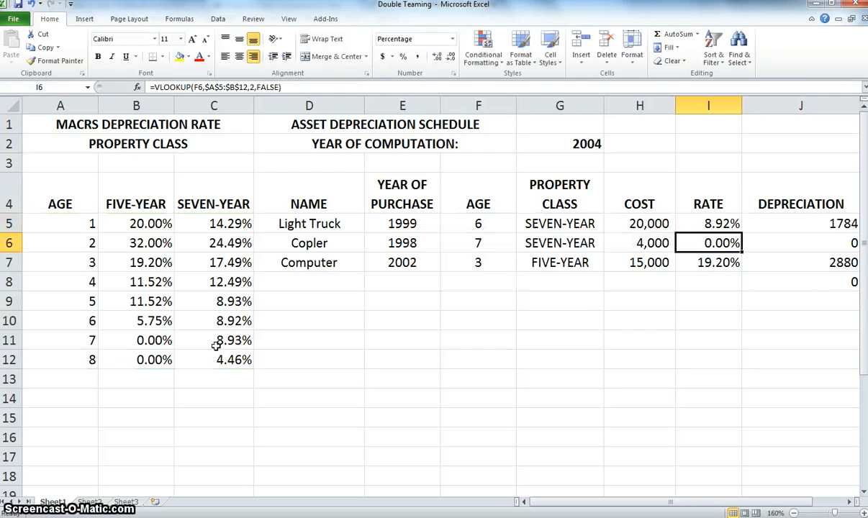
left_click(722, 225)
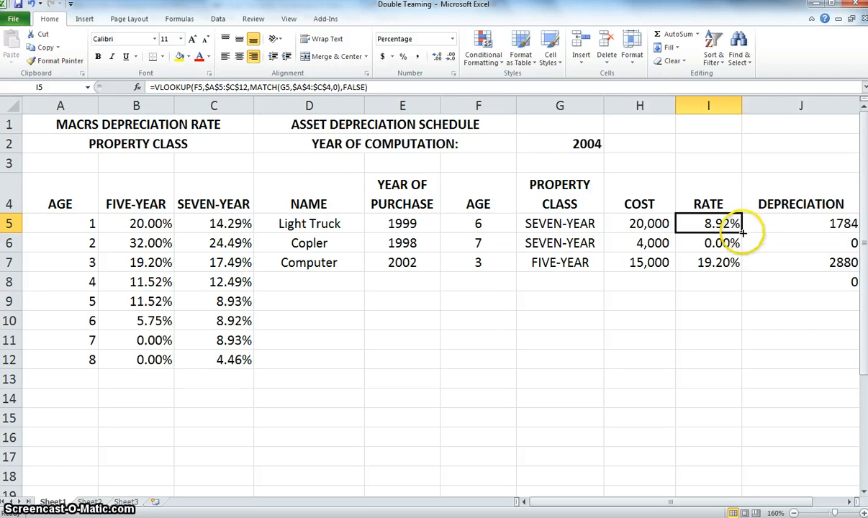
left_click_drag(742, 231, 745, 276)
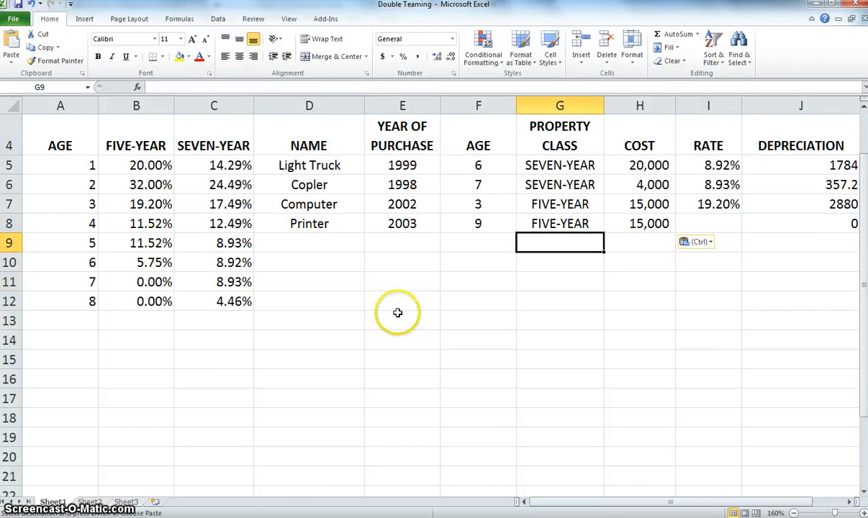
left_click(398, 312)
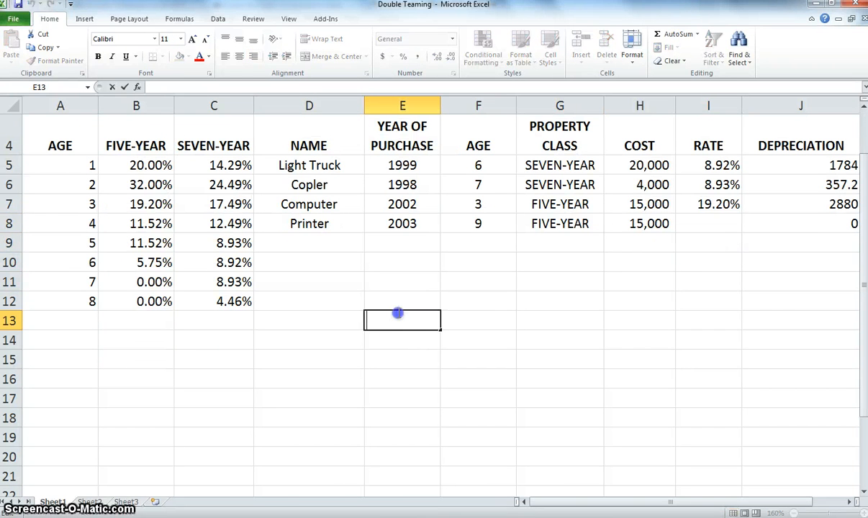
left_click(399, 305)
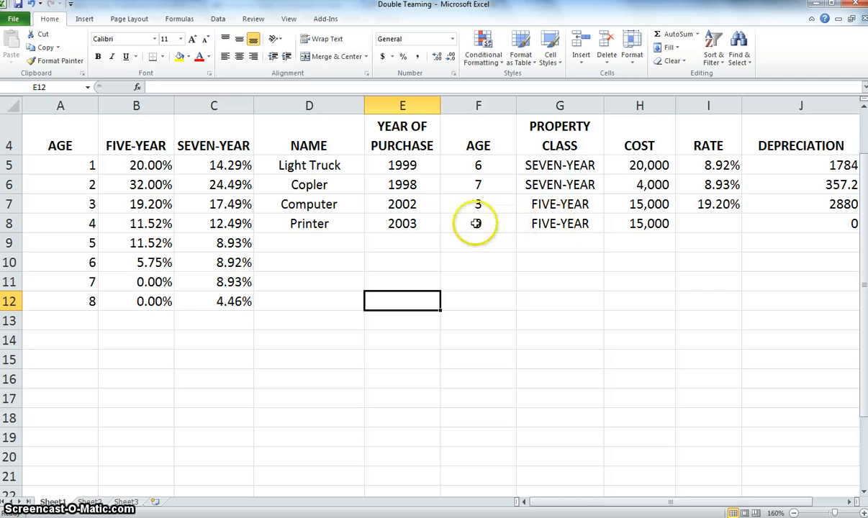
Wrap the complete VLOOKUP formula in I5 in an ISNA function and enter it.
left_click(703, 168)
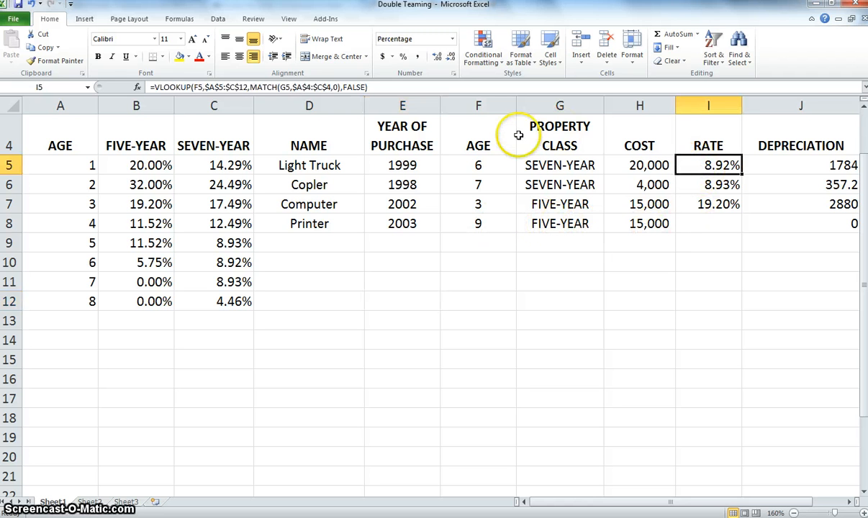
left_click(155, 87)
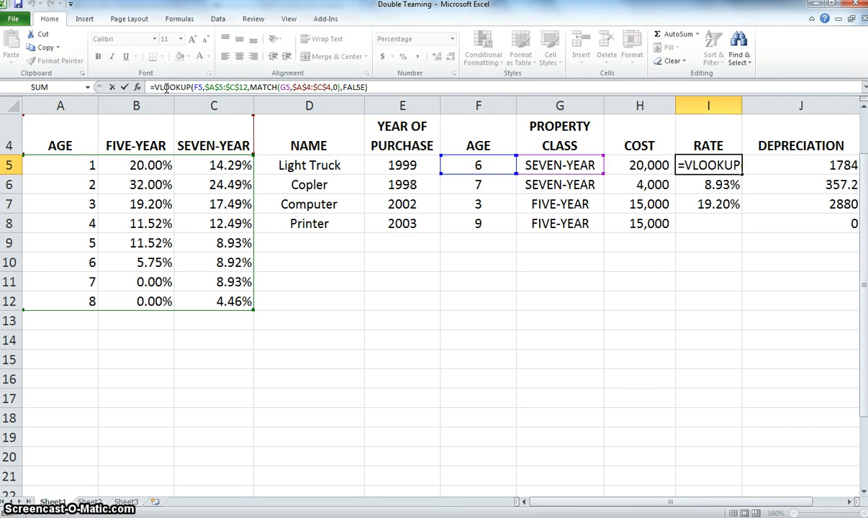
key("Caps_Lock")
type("IS")
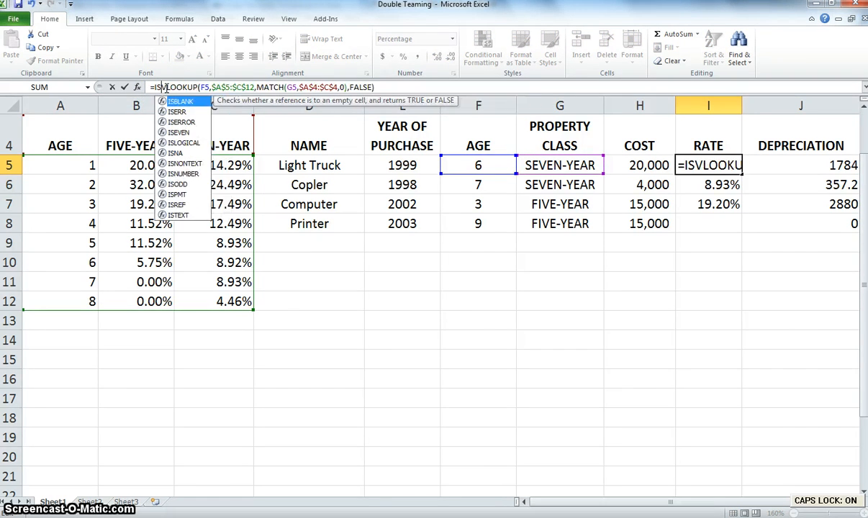
key("BackSpace")
key("Caps_Lock")
type("s")
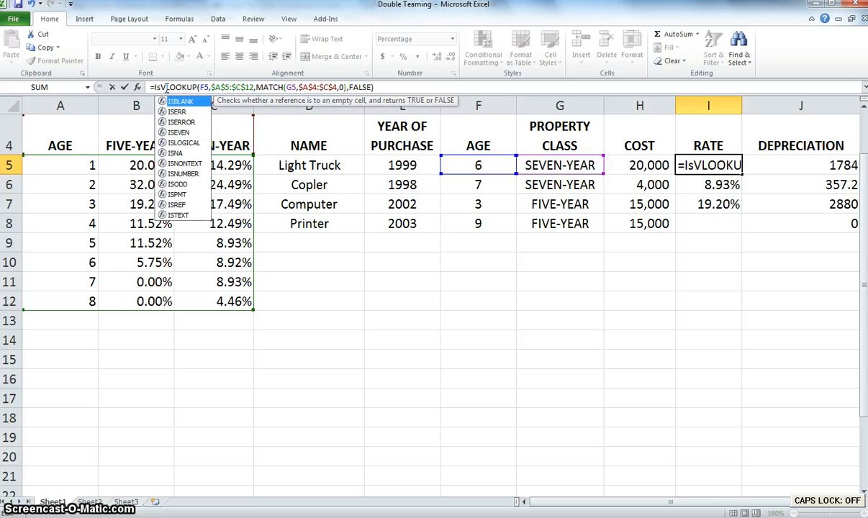
type("na")
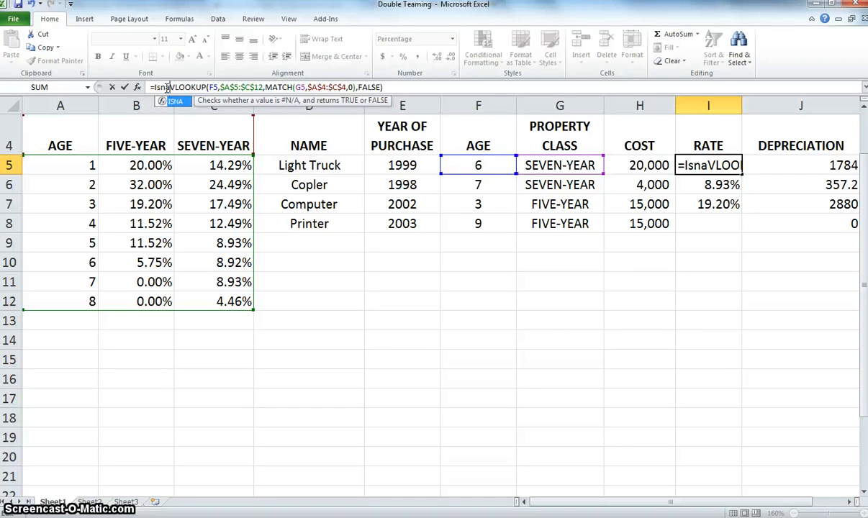
type("(")
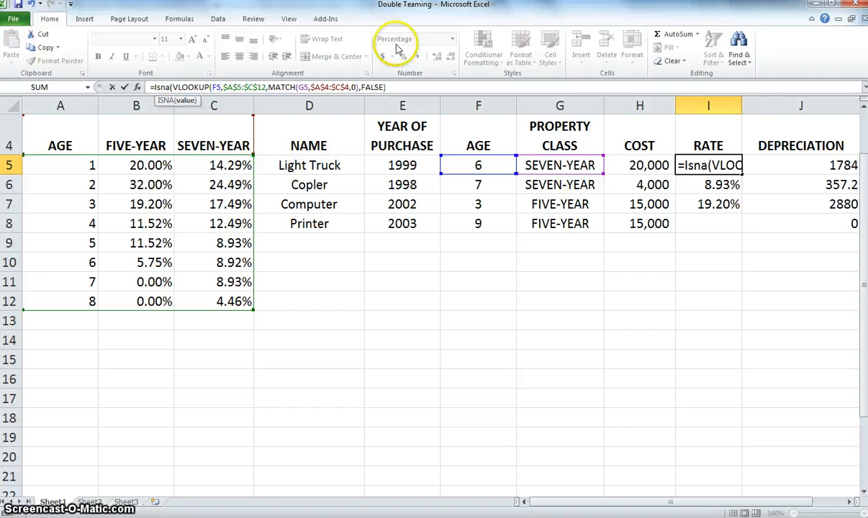
left_click(407, 85)
type(")")
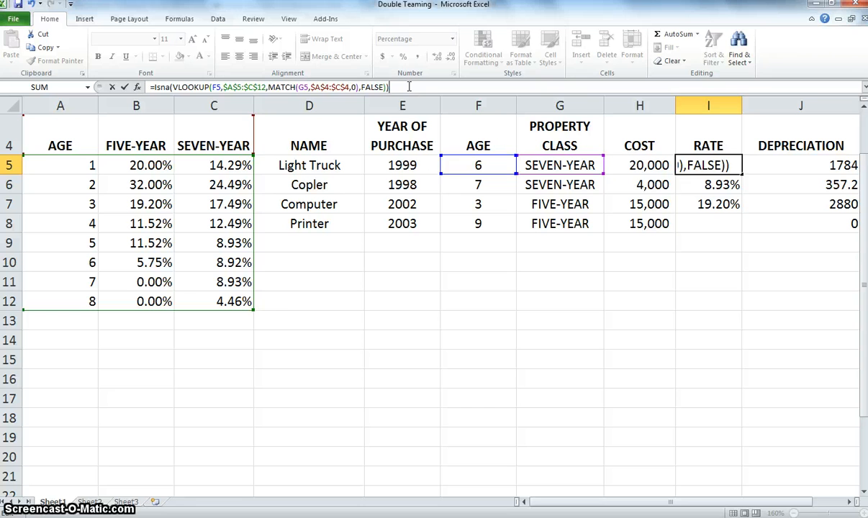
key("Return")
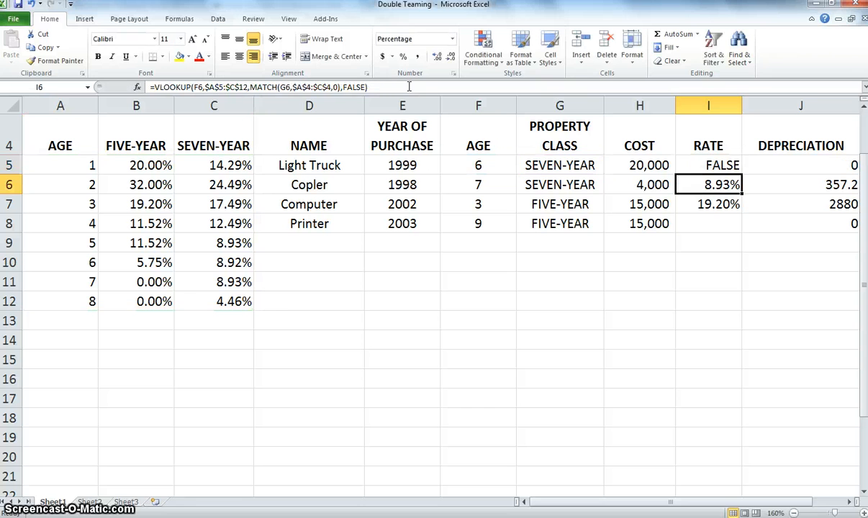
left_click(704, 167)
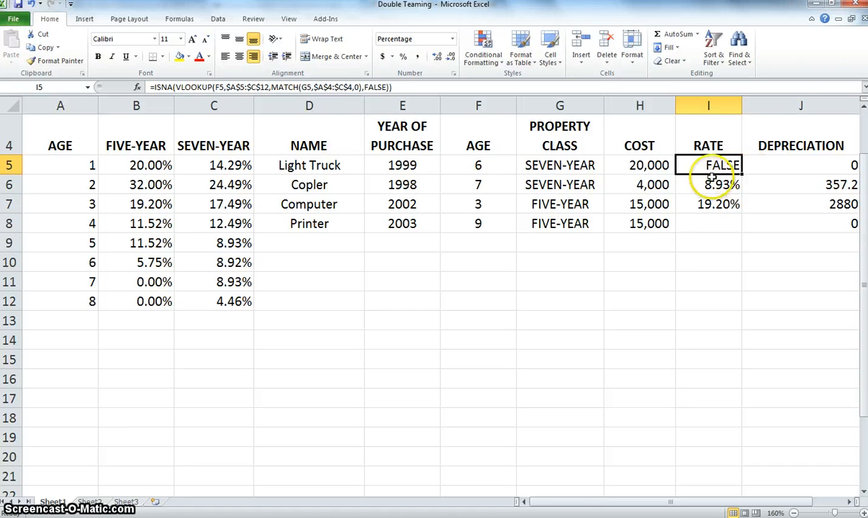
Fill the ISNA formula in I5 down the RATE column through I12.
left_click_drag(718, 177, 724, 160)
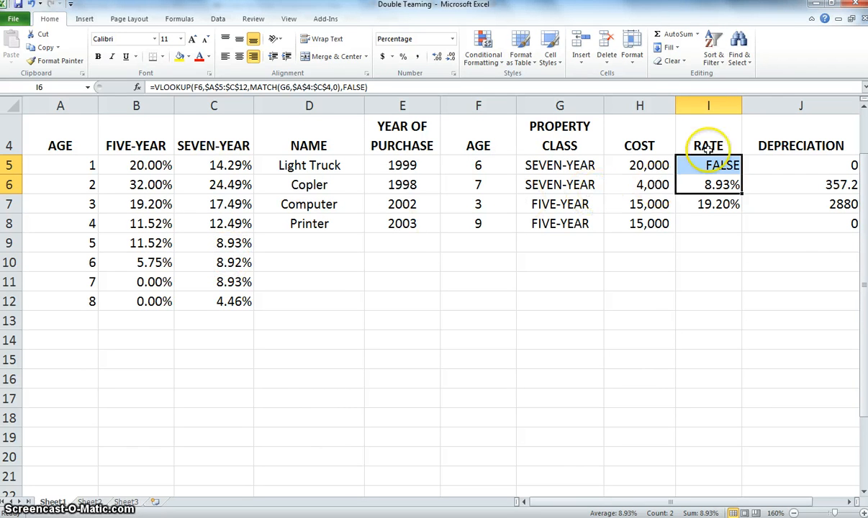
left_click(718, 163)
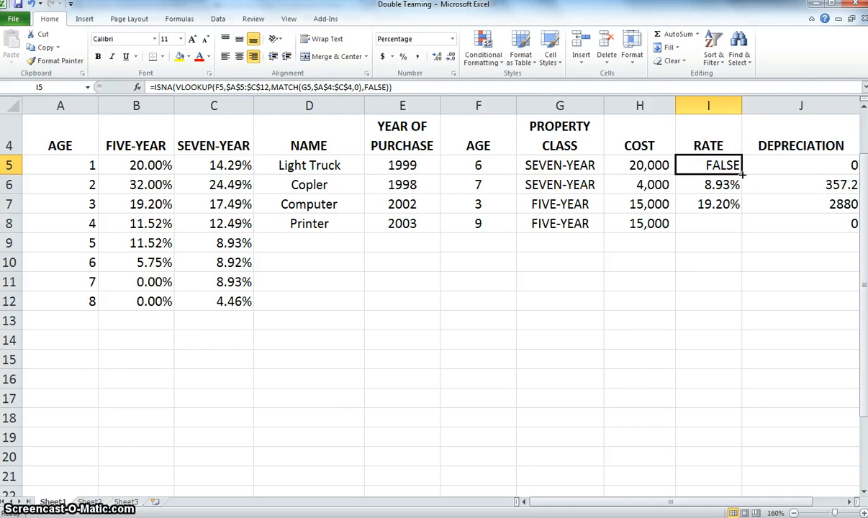
left_click_drag(742, 173, 742, 210)
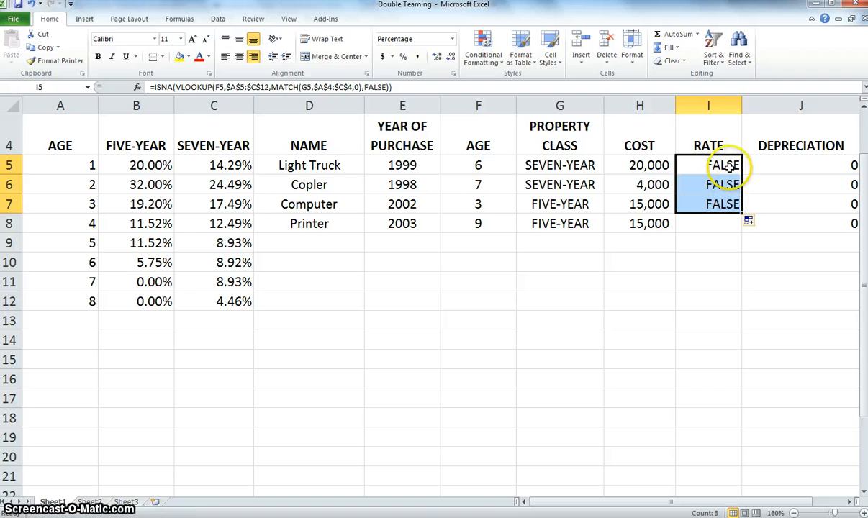
scroll(712, 203, "down", 1)
scroll(698, 172, "up", 2)
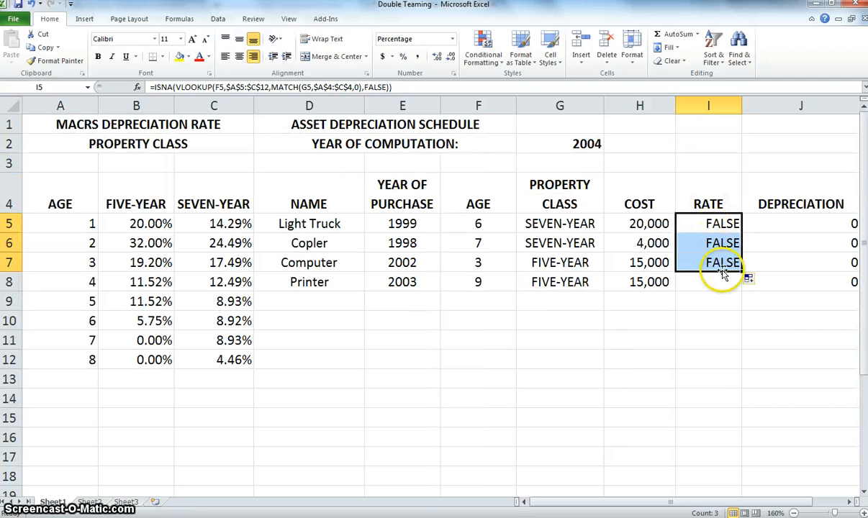
left_click_drag(744, 270, 744, 271)
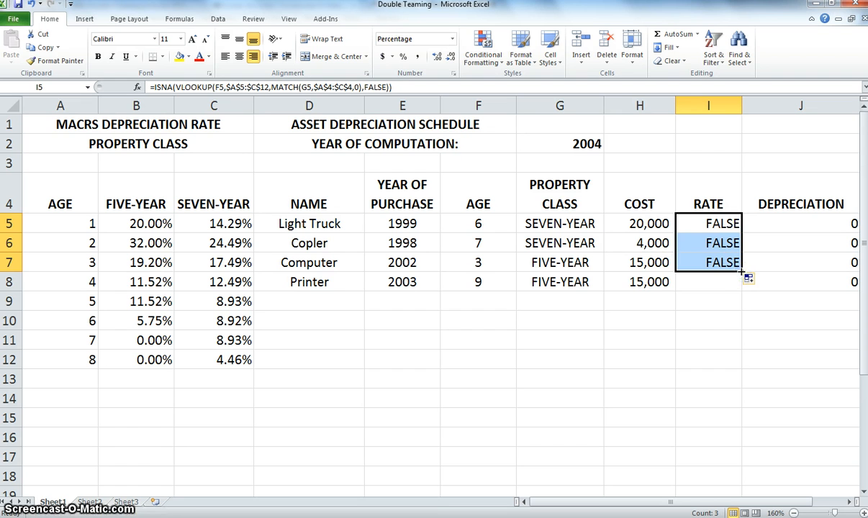
double_click(744, 272)
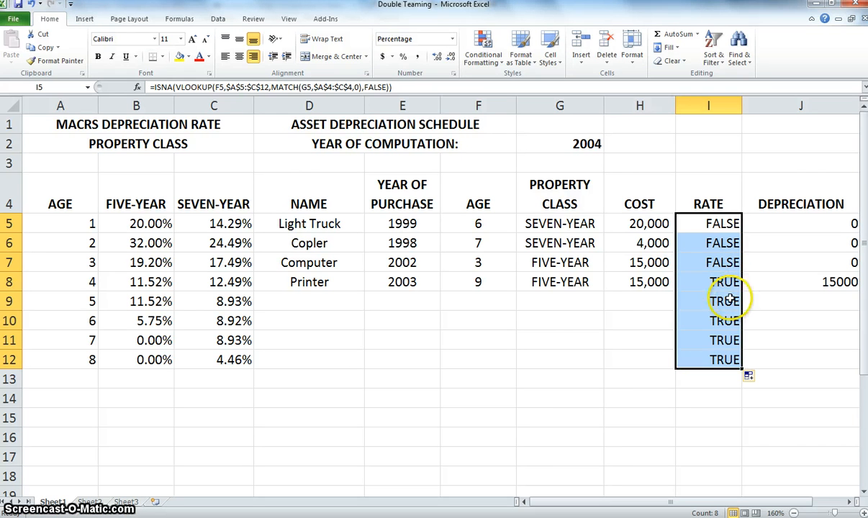
Clear the surplus ISNA formulas from I9:I12, beneath the Printer row.
left_click(732, 300)
left_click_drag(725, 301, 726, 364)
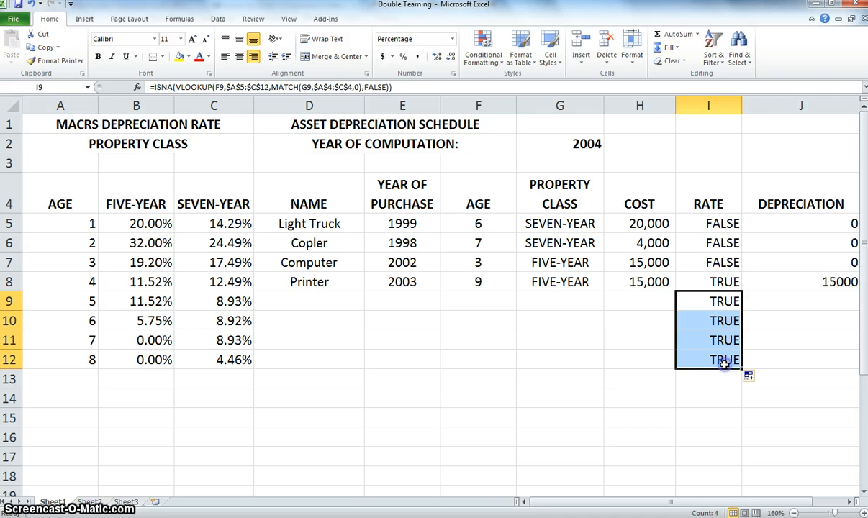
key("Delete")
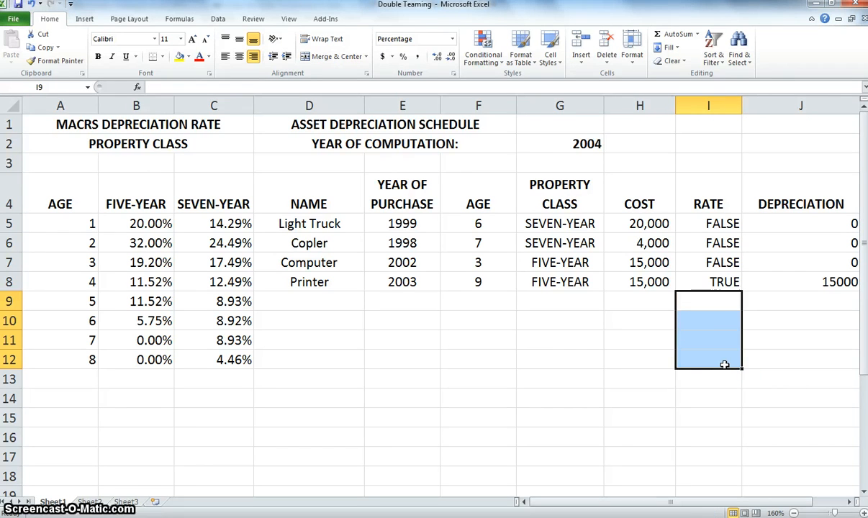
Insert an IF function in front of ISNA in I5's formula so that the ISNA expression becomes its logical test.
left_click(730, 283)
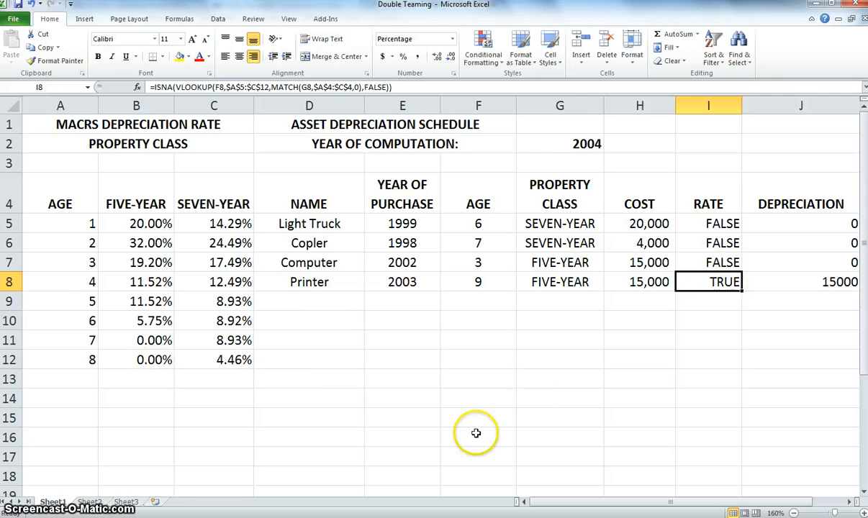
scroll(404, 192, "down", 1)
key("Up")
key("Up")
key("Up")
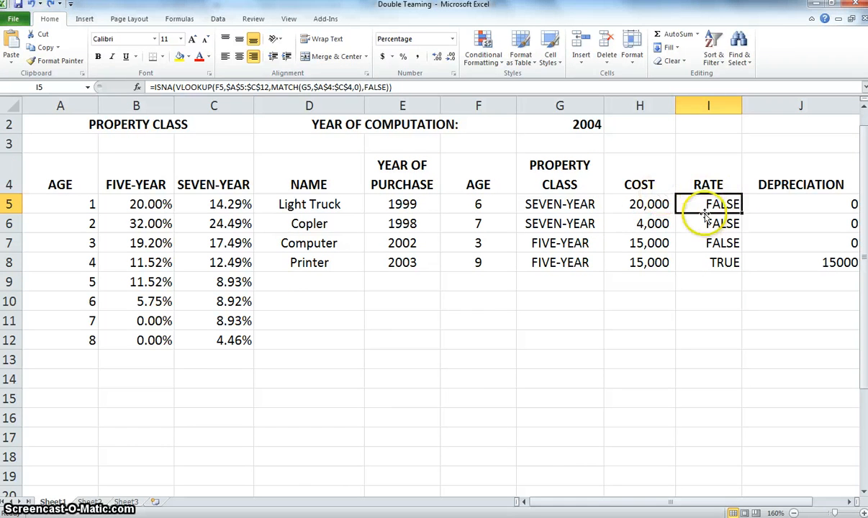
left_click(154, 87)
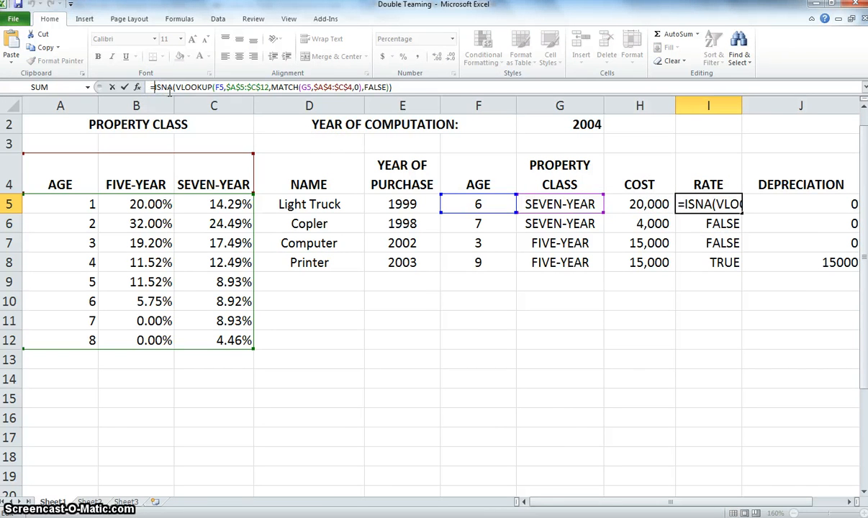
type("IF")
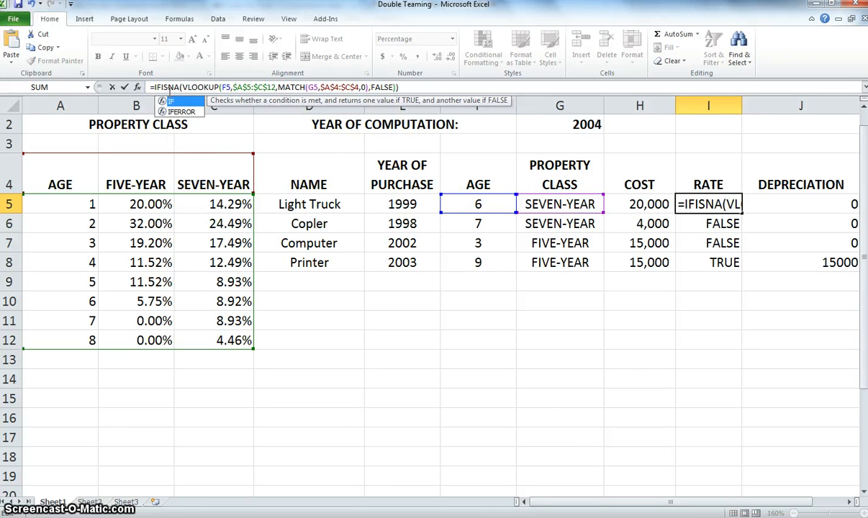
key("BackSpace")
key("BackSpace")
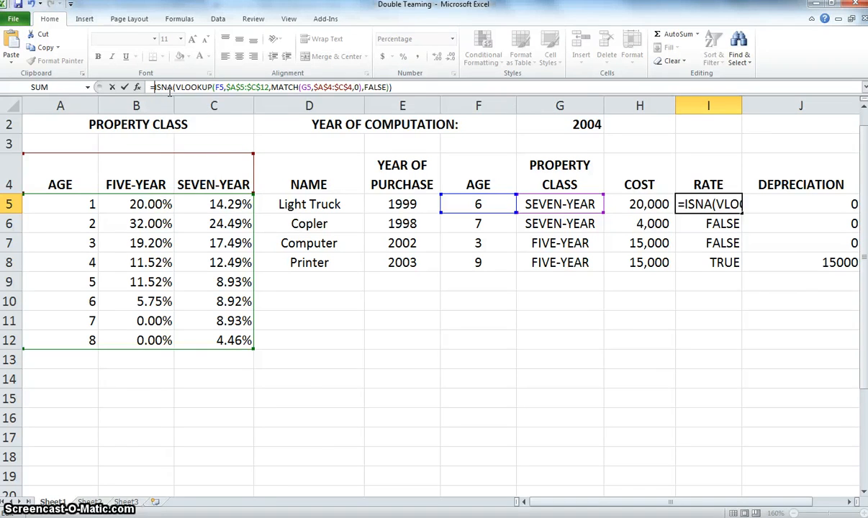
type("IF")
key("BackSpace")
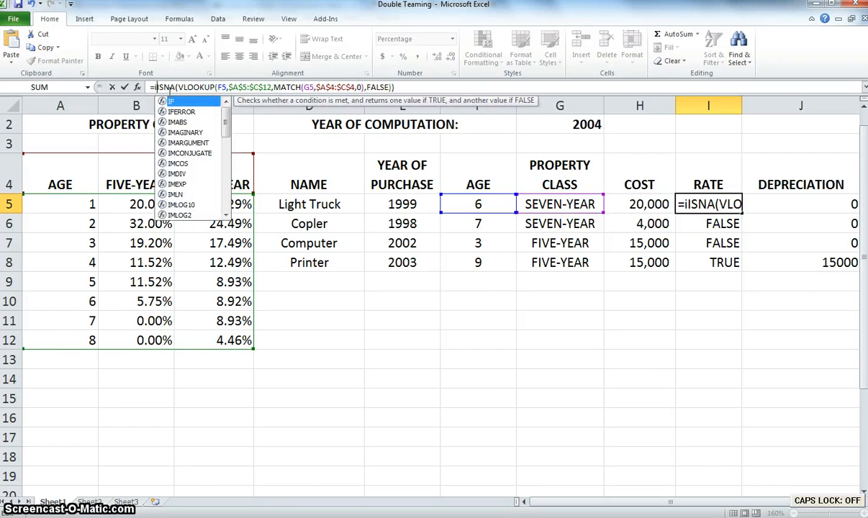
type("F(")
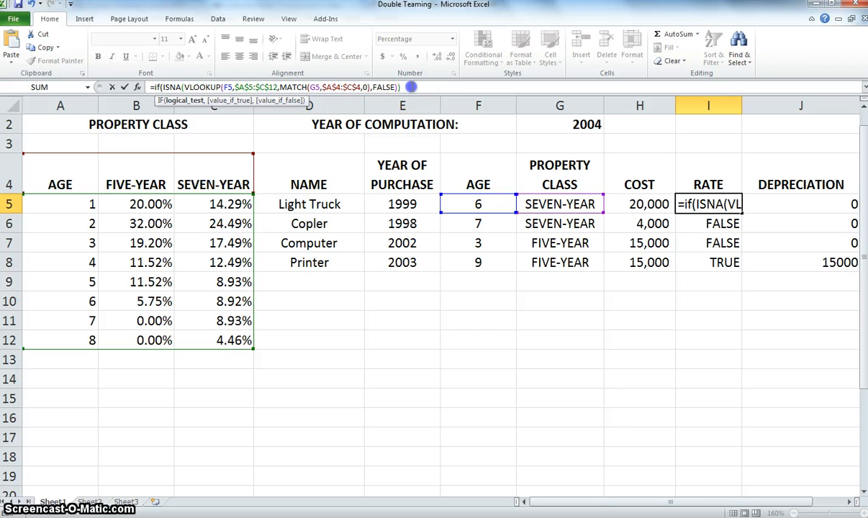
Set the IF function's value if true to the text "N/A" and begin the value-if-false argument.
type(",")
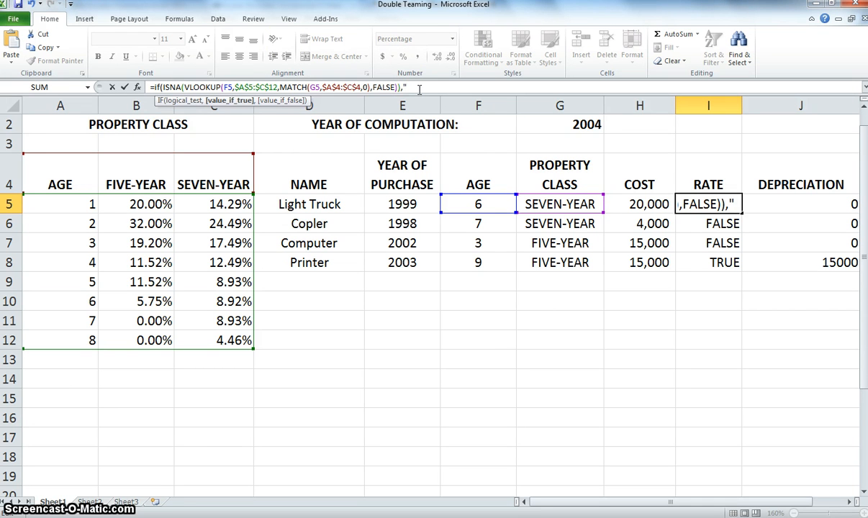
key("Caps_Lock")
type("N")
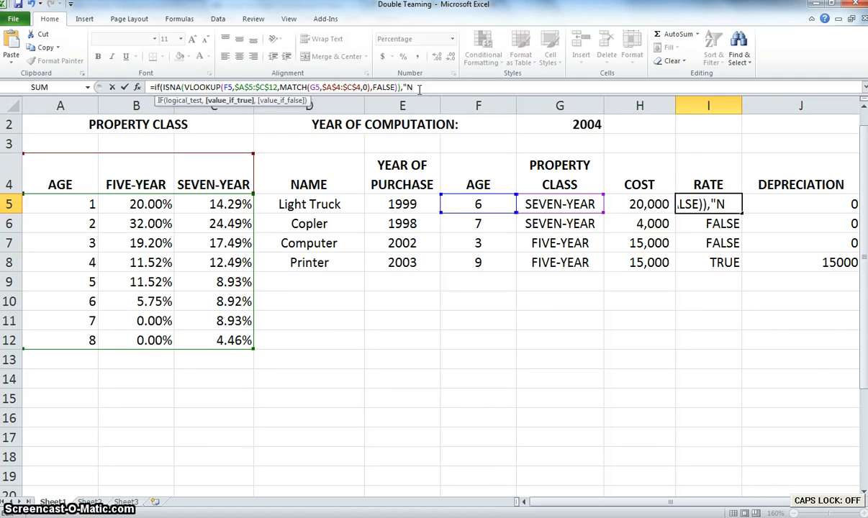
type("/a")
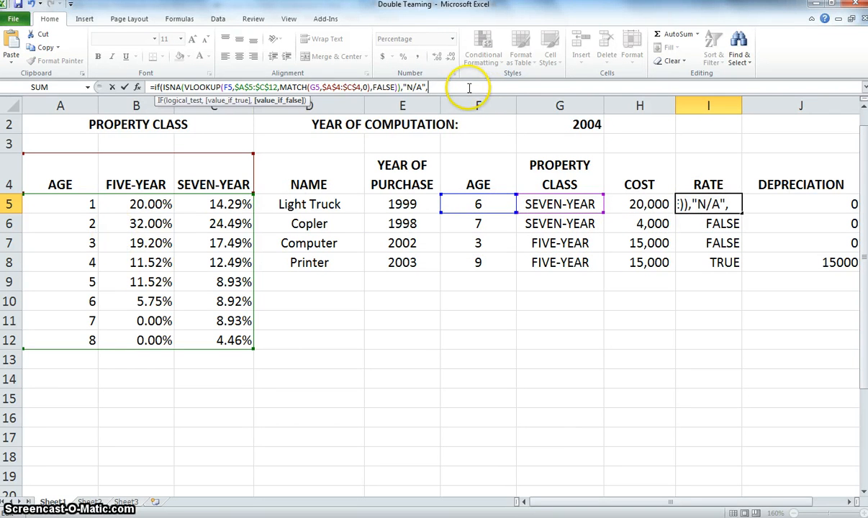
Copy the complete VLOOKUP expression from inside ISNA into the value-if-false argument, close the IF function and enter the formula in I5.
left_click(183, 87)
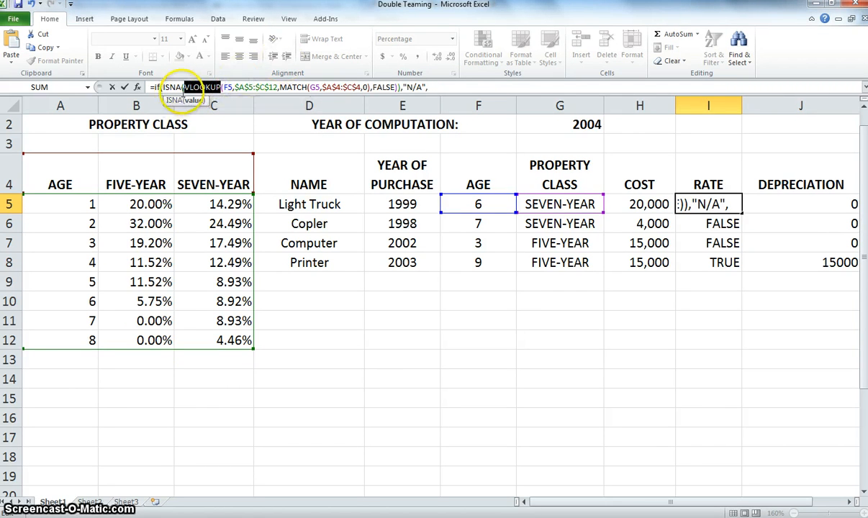
left_click(185, 88)
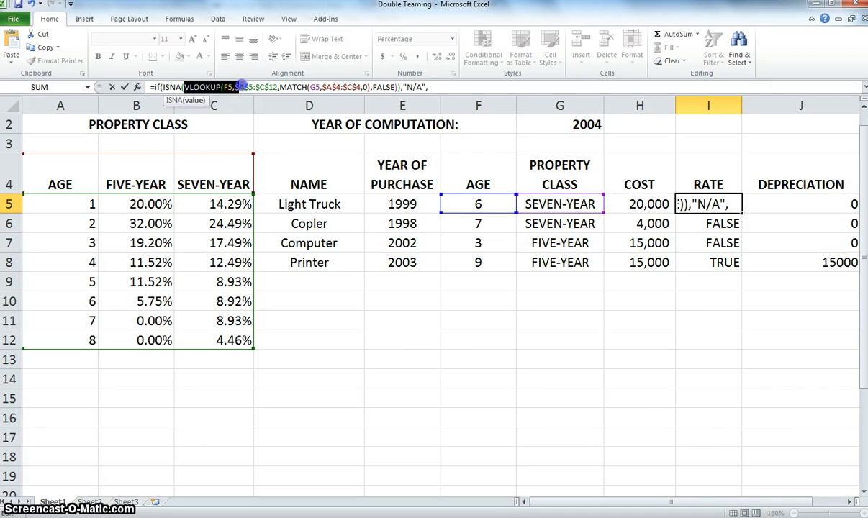
left_click_drag(240, 86, 393, 88)
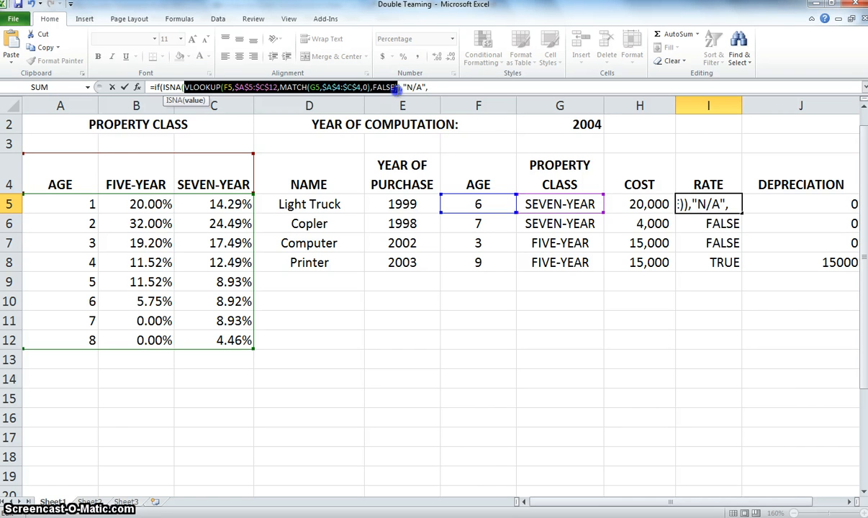
right_click(391, 87)
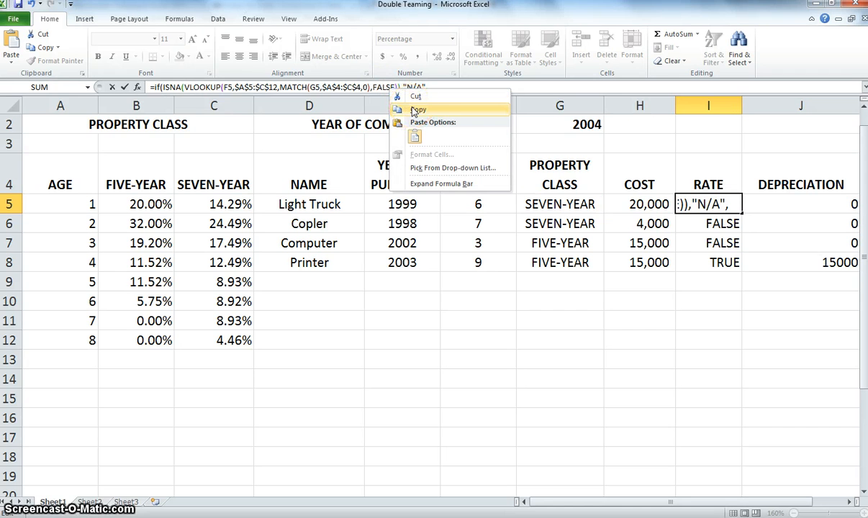
left_click(414, 112)
left_click(447, 87)
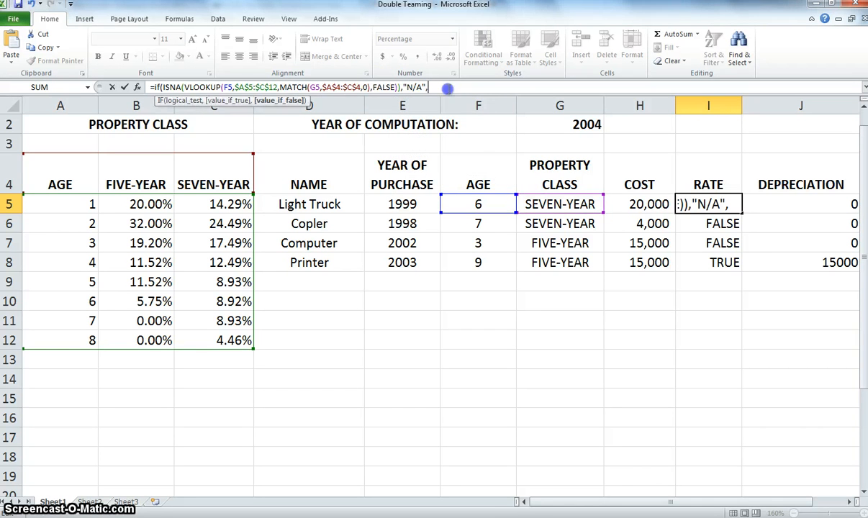
right_click(448, 87)
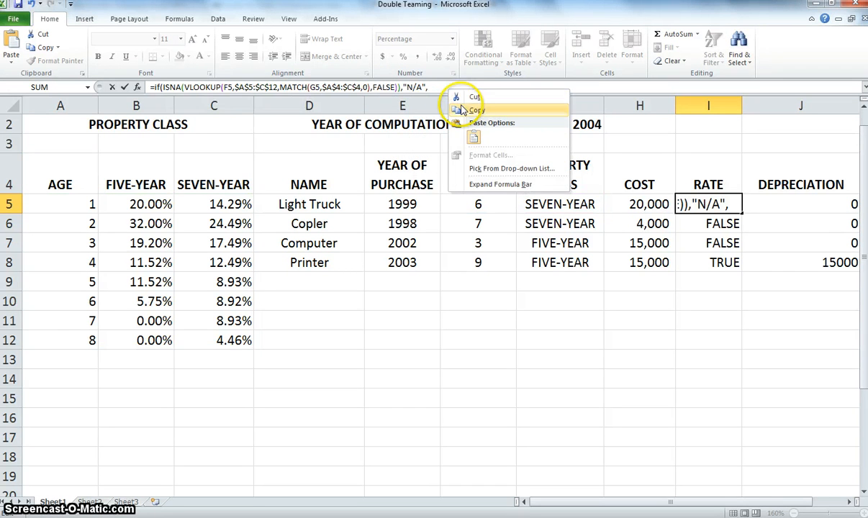
left_click(474, 137)
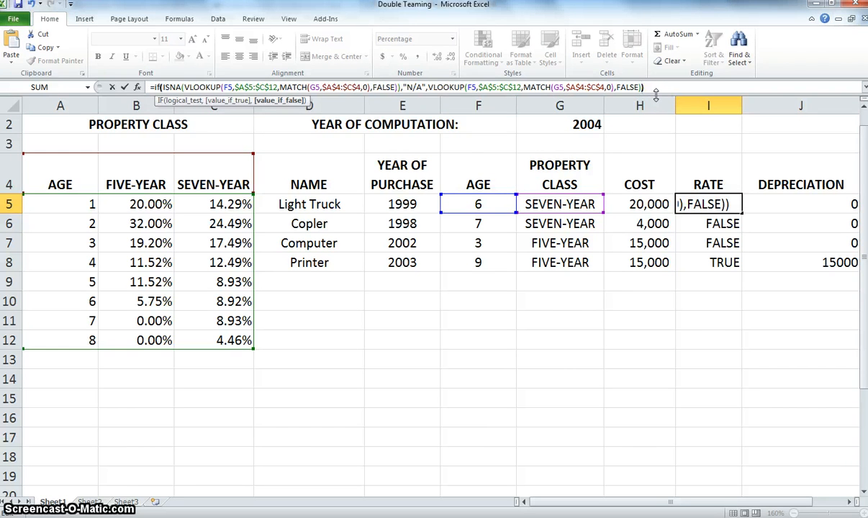
key("End")
key("Return")
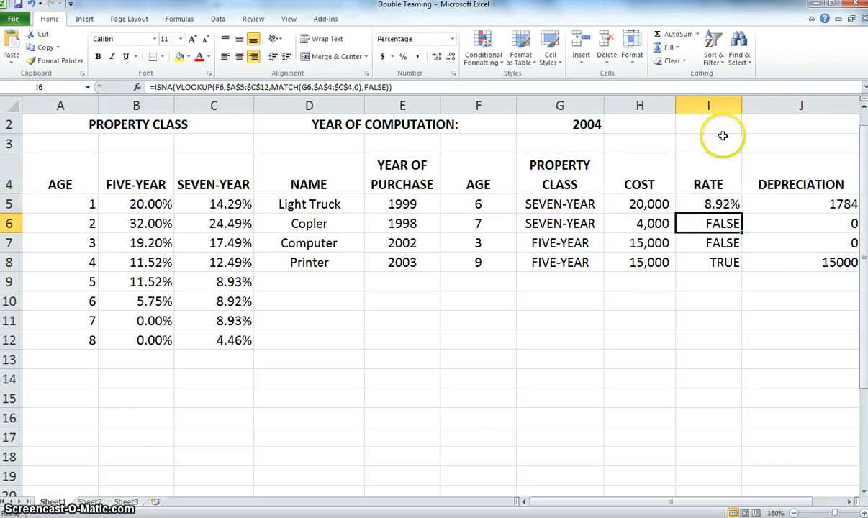
Fill the IF formula in I5 down the RATE column to the Printer row, I8.
left_click(702, 208)
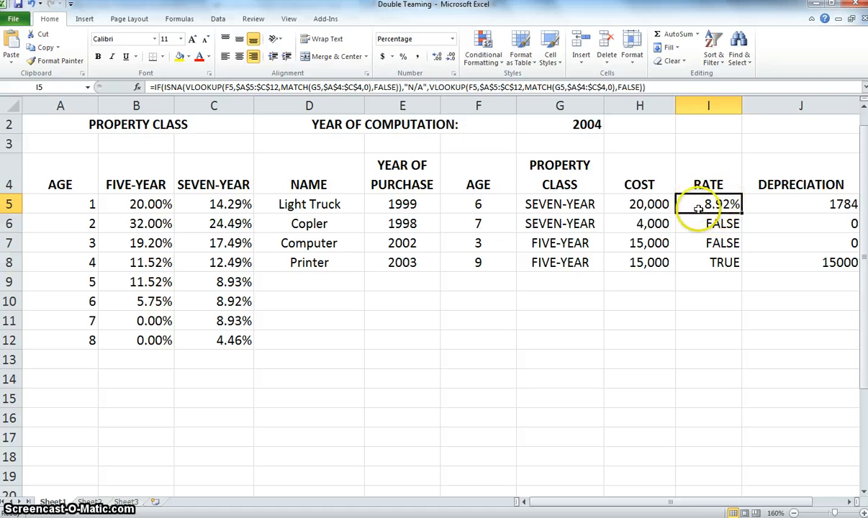
left_click(744, 209)
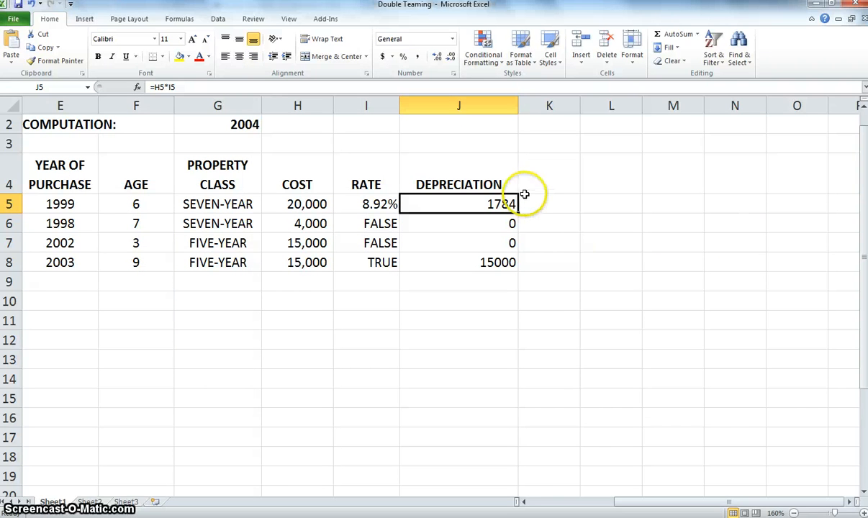
left_click(390, 209)
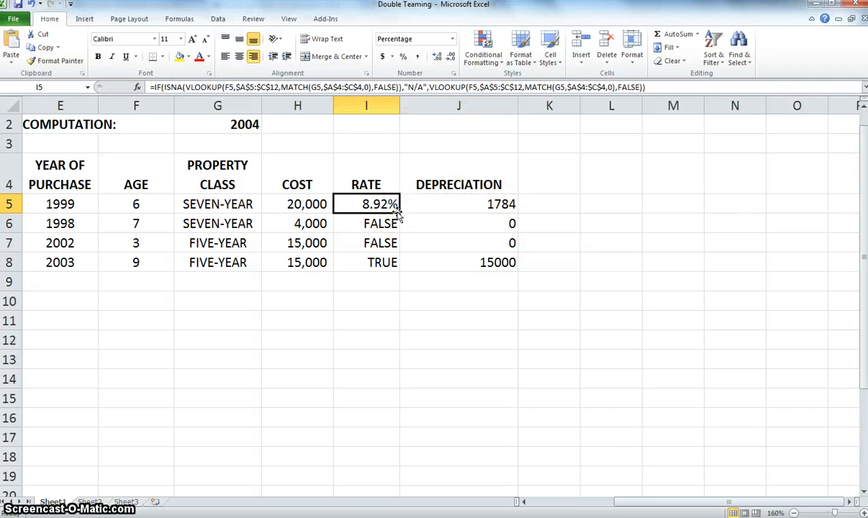
left_click_drag(644, 501, 605, 502)
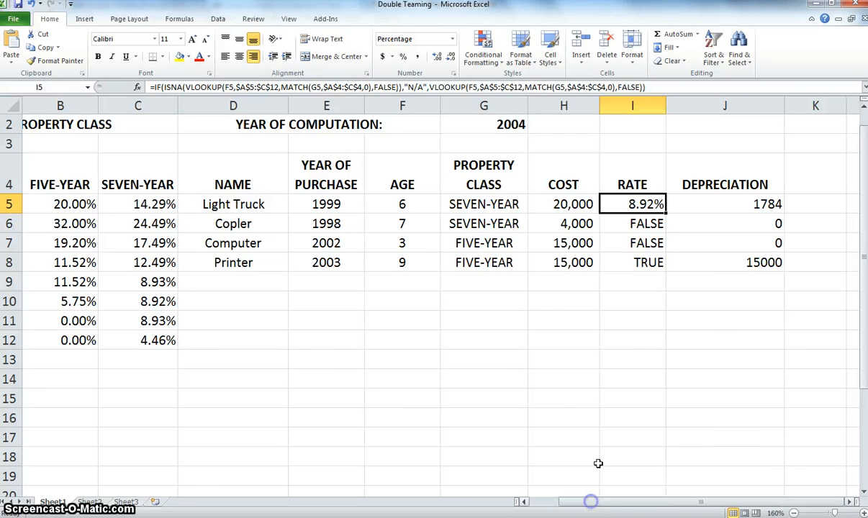
double_click(666, 214)
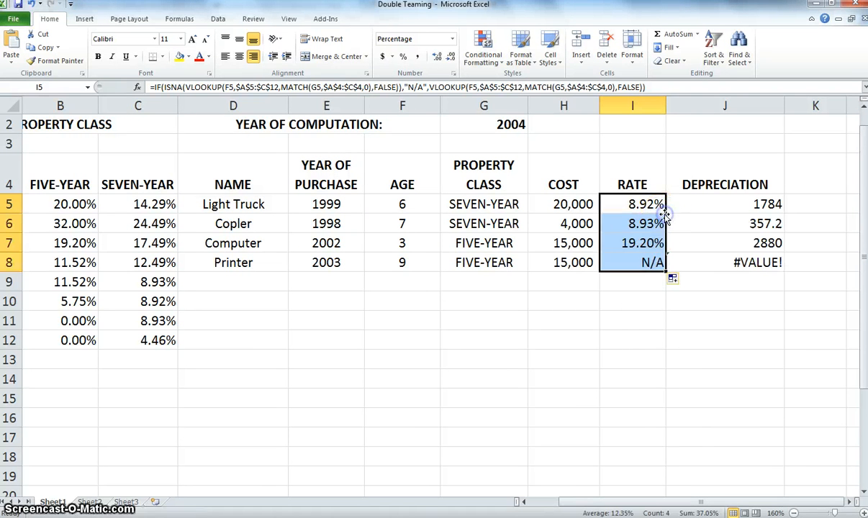
left_click(644, 266)
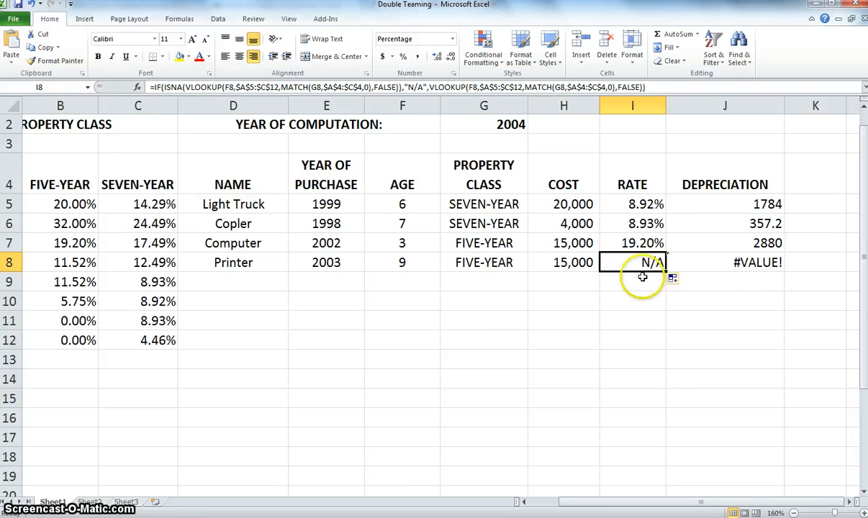
left_click(640, 281)
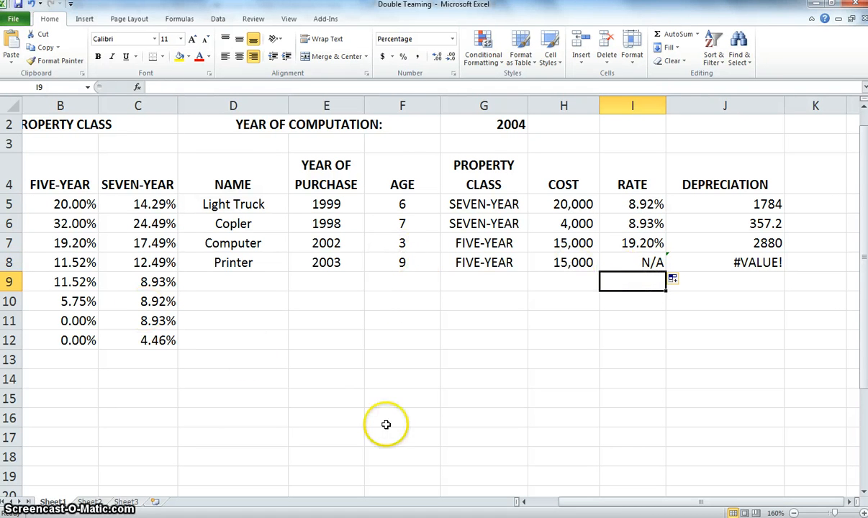
left_click_drag(654, 501, 615, 502)
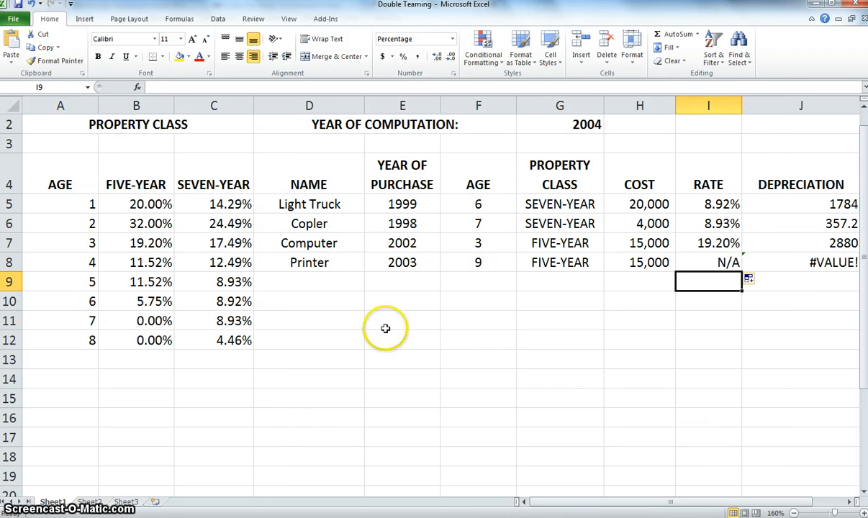